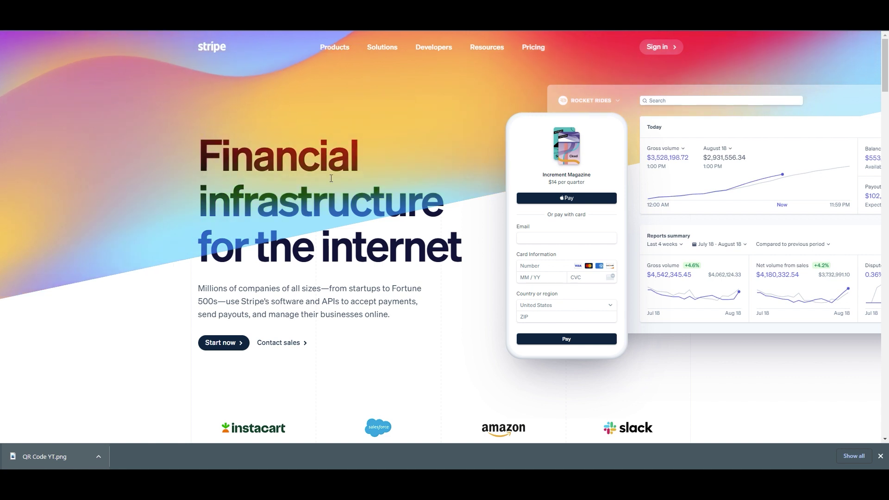
Step: Dismiss the downloads bar, look over the Stripe home page and open the pricing page
{"action": "left_click", "coordinate": [881, 456]}
{"action": "scroll", "coordinate": [486, 171], "scroll_direction": "down", "scroll_amount": 3}
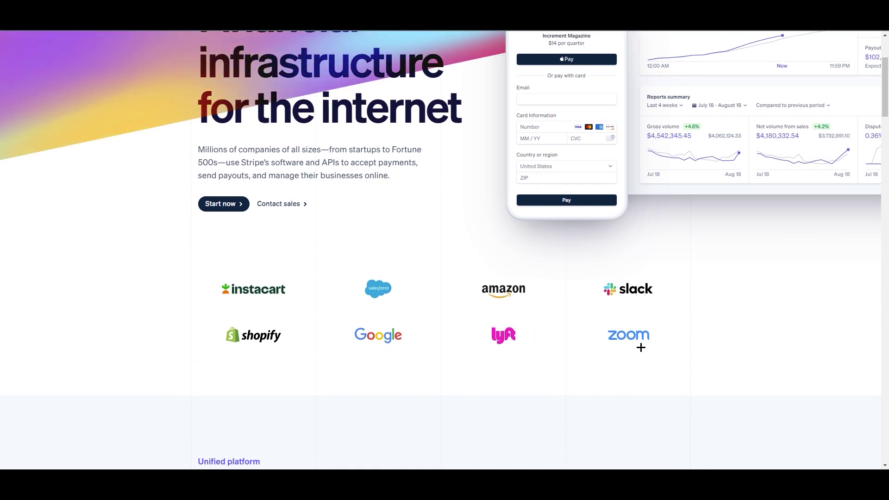
{"action": "scroll", "coordinate": [253, 284], "scroll_direction": "up", "scroll_amount": 3}
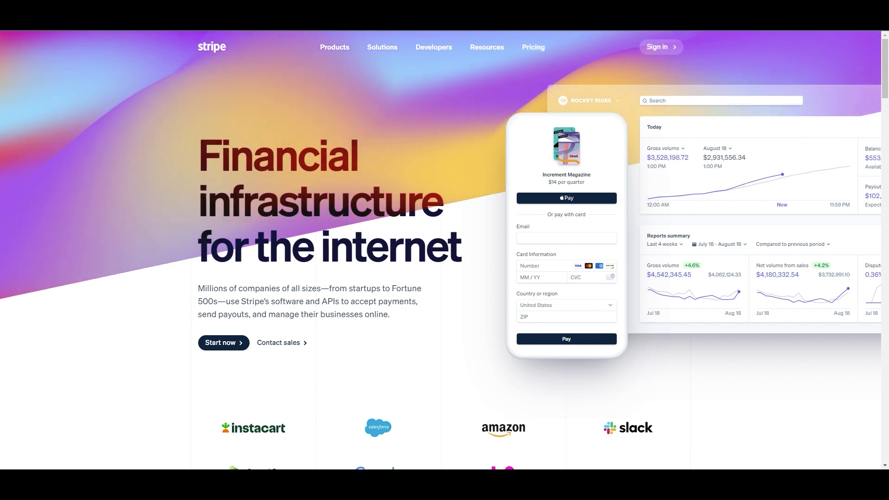
{"action": "left_click", "coordinate": [527, 48]}
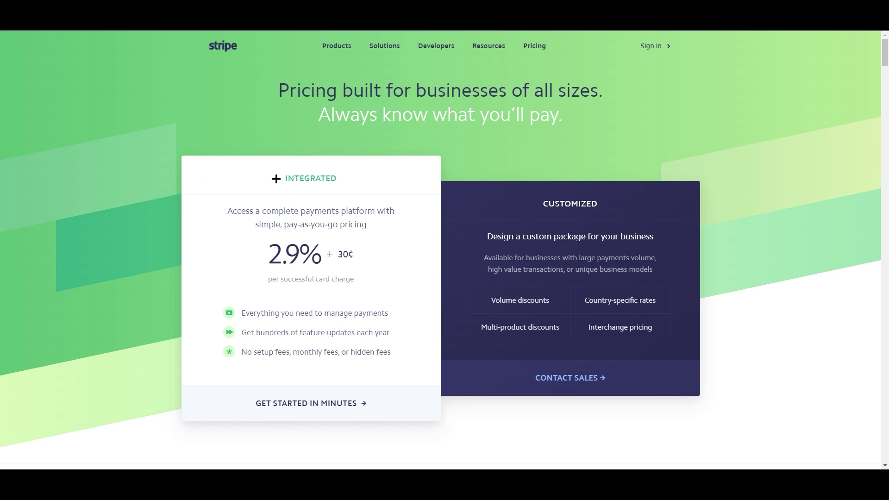
Step: Examine the Integrated pricing plan, including its description, per-charge fee and the line about setup and monthly fees
{"action": "left_click_drag", "start_coordinate": [276, 179], "coordinate": [354, 182]}
{"action": "left_click", "coordinate": [244, 213]}
{"action": "left_click_drag", "start_coordinate": [231, 211], "coordinate": [377, 249]}
{"action": "left_click", "coordinate": [377, 249]}
{"action": "left_click_drag", "start_coordinate": [272, 258], "coordinate": [300, 260]}
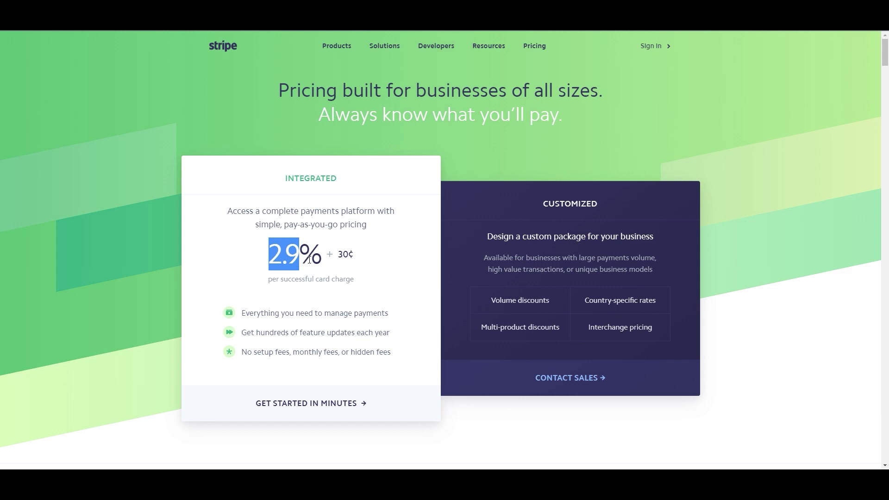
{"action": "left_click", "coordinate": [338, 285]}
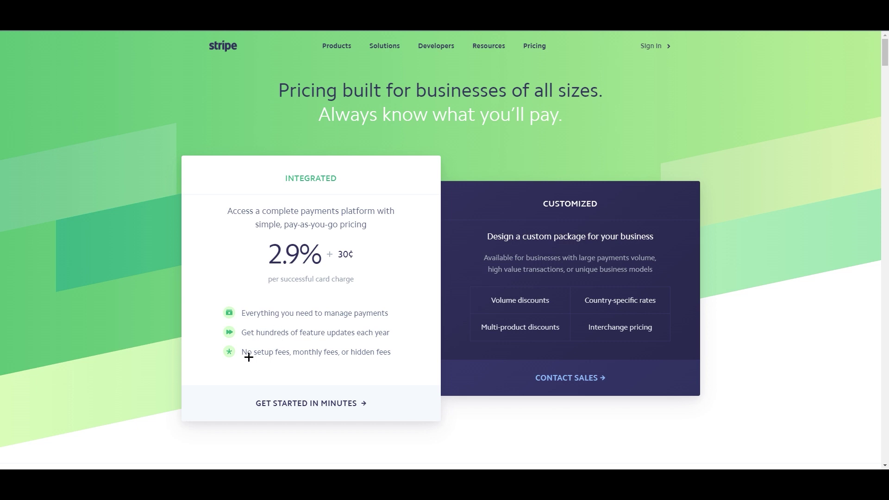
{"action": "left_click_drag", "start_coordinate": [242, 354], "coordinate": [300, 355]}
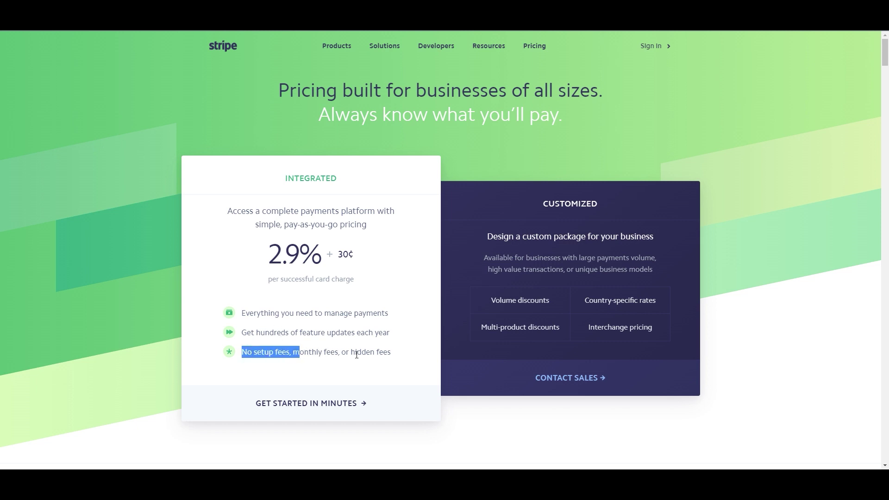
{"action": "left_click_drag", "start_coordinate": [362, 354], "coordinate": [375, 354]}
{"action": "left_click_drag", "start_coordinate": [282, 256], "coordinate": [300, 260]}
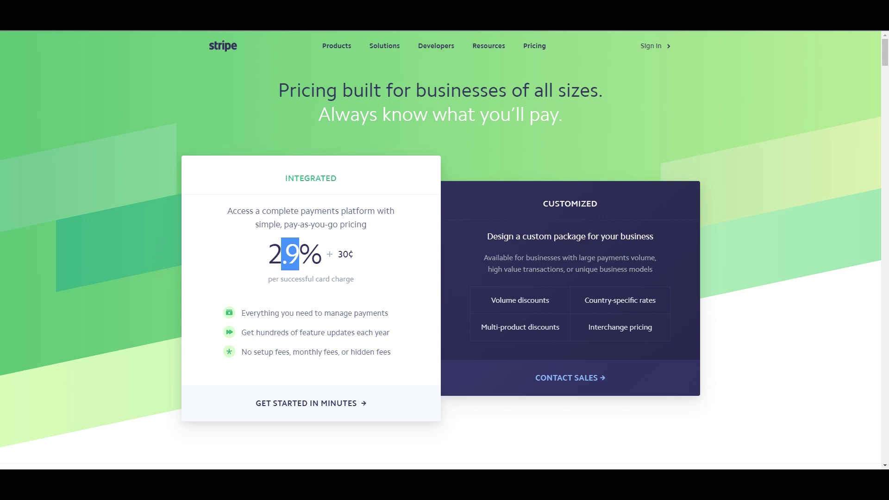
{"action": "left_click", "coordinate": [291, 223]}
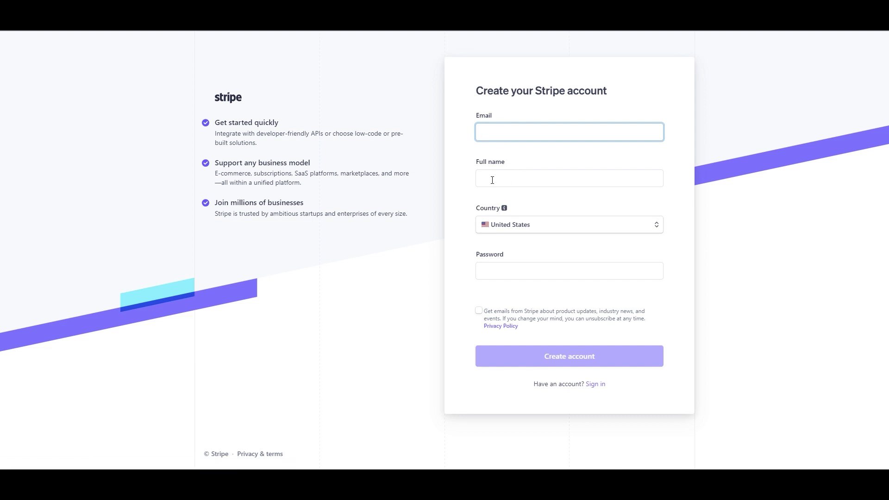
Step: Browse the countries available on the account sign-up form, keep United States and leave the form
{"action": "left_click", "coordinate": [517, 227]}
{"action": "scroll", "coordinate": [531, 280], "scroll_direction": "down", "scroll_amount": 15}
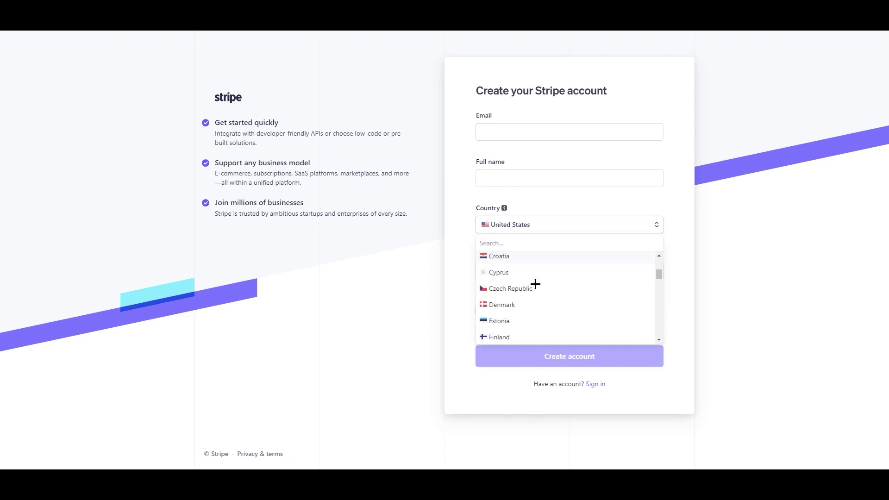
{"action": "scroll", "coordinate": [531, 280], "scroll_direction": "up", "scroll_amount": 3}
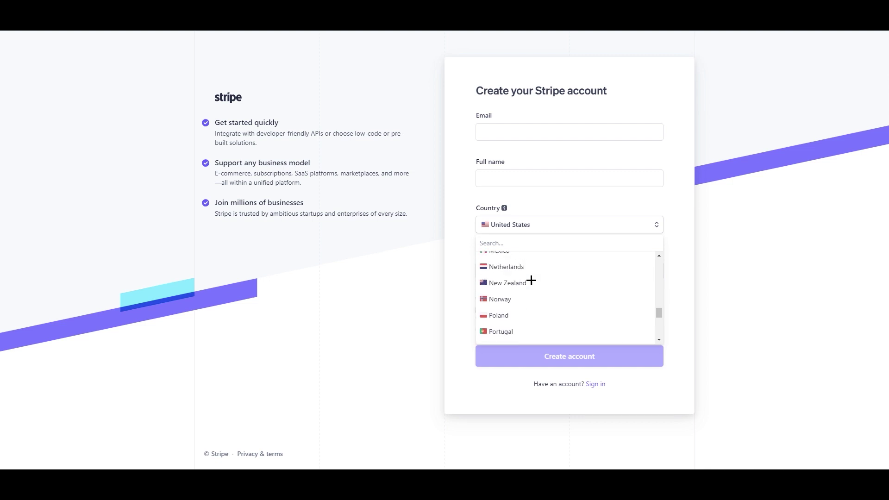
{"action": "scroll", "coordinate": [532, 276], "scroll_direction": "up", "scroll_amount": 2}
{"action": "left_click", "coordinate": [365, 263]}
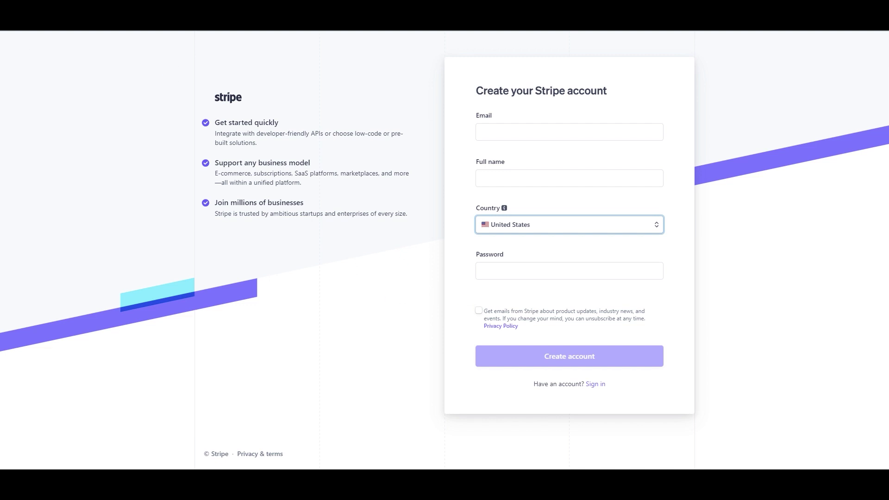
{"action": "key", "text": "alt+Left"}
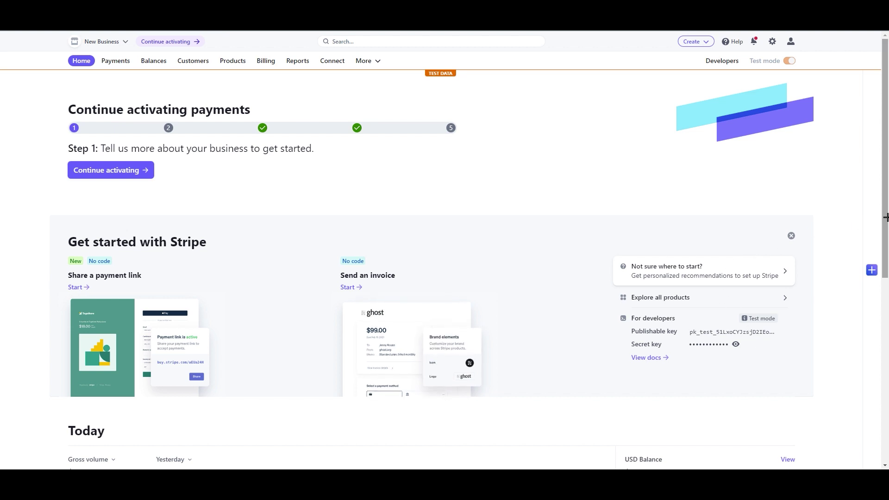
Step: Review the dashboard home page, including the Today chart, the Reports overview and its date range choices
{"action": "left_click_drag", "start_coordinate": [885, 152], "coordinate": [885, 341]}
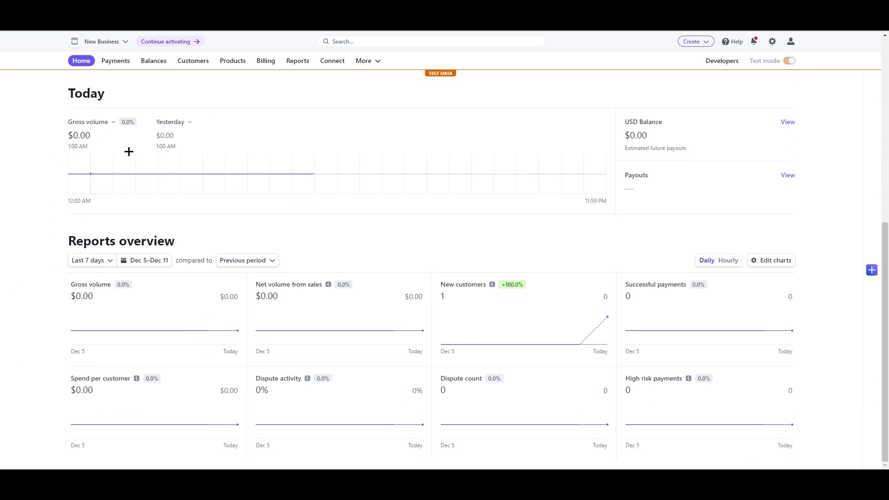
{"action": "left_click", "coordinate": [94, 260]}
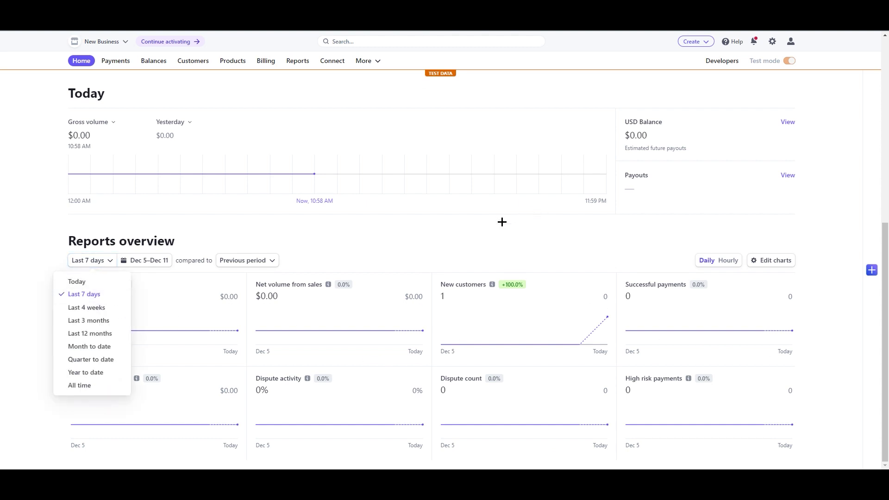
{"action": "left_click", "coordinate": [485, 229]}
{"action": "left_click_drag", "start_coordinate": [884, 279], "coordinate": [862, 176]}
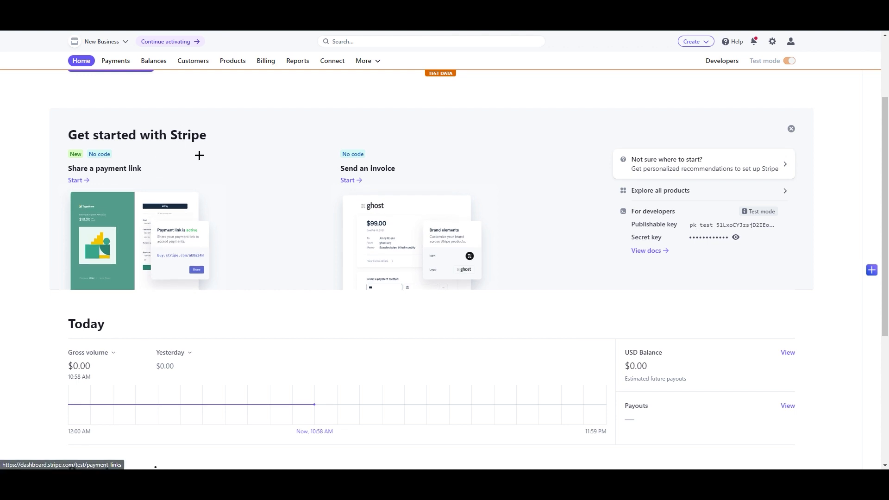
{"action": "scroll", "coordinate": [198, 154], "scroll_direction": "up", "scroll_amount": 2}
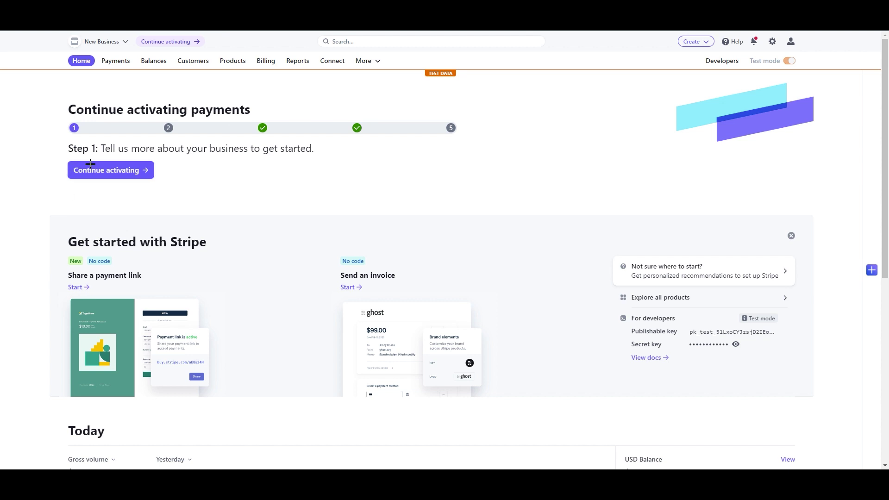
Step: Continue activating payments and review the Business type, Personal details, Business details, Fulfillment details and Public details sections
{"action": "left_click", "coordinate": [109, 178]}
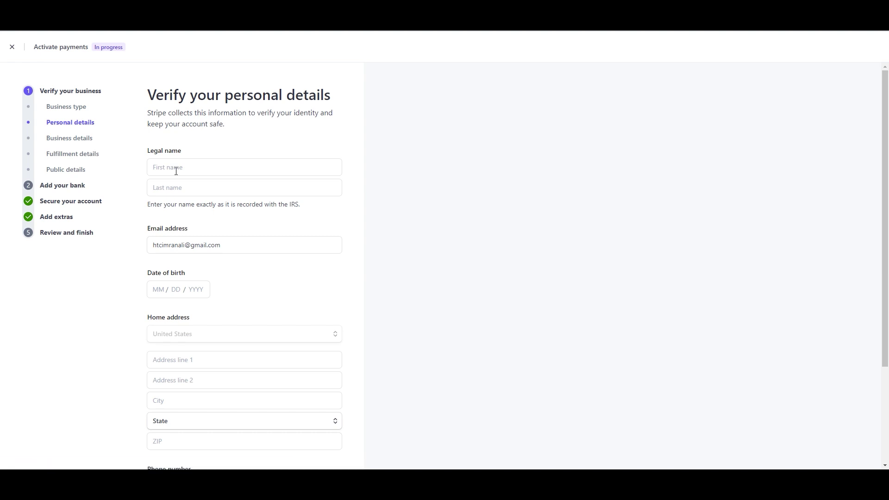
{"action": "left_click", "coordinate": [67, 106]}
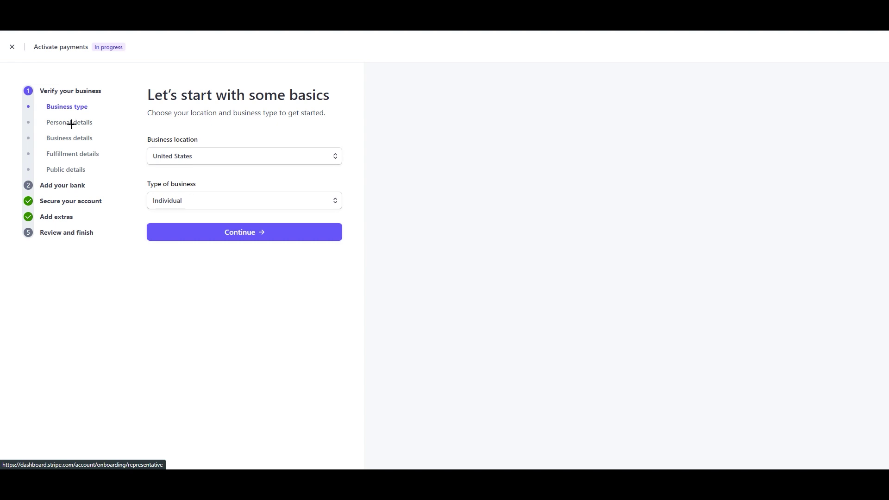
{"action": "left_click", "coordinate": [71, 124]}
{"action": "left_click", "coordinate": [76, 138]}
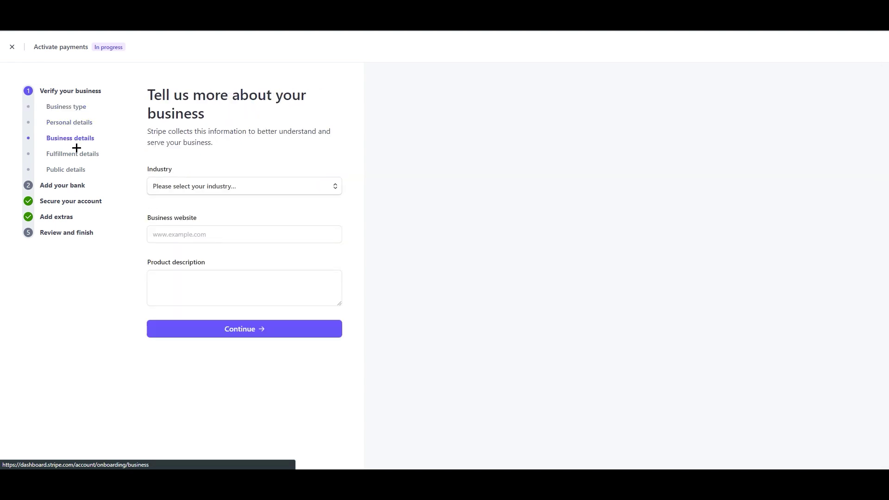
{"action": "left_click", "coordinate": [76, 156]}
{"action": "left_click", "coordinate": [69, 170]}
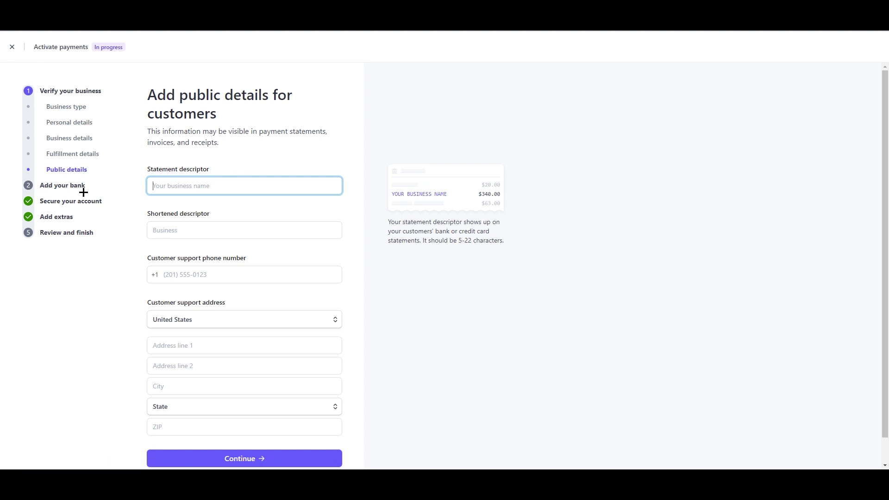
{"action": "scroll", "coordinate": [240, 337], "scroll_direction": "down", "scroll_amount": 1}
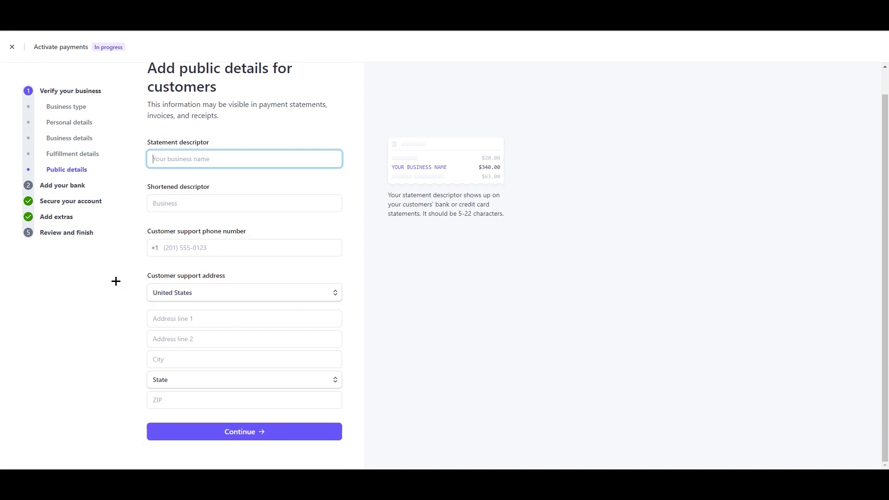
Step: Review the bank, account security, extras and Review and finish sections of the activation form, and close it
{"action": "left_click", "coordinate": [61, 188]}
{"action": "left_click", "coordinate": [78, 136]}
{"action": "left_click", "coordinate": [56, 154]}
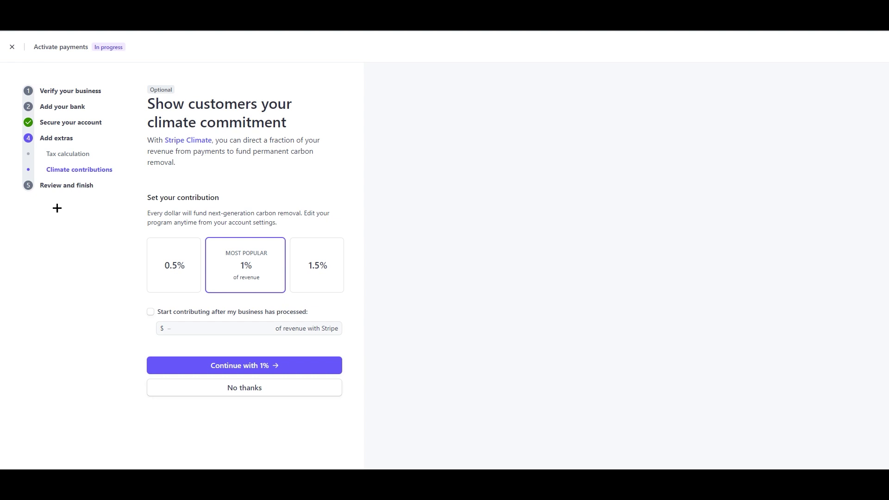
{"action": "left_click", "coordinate": [66, 184]}
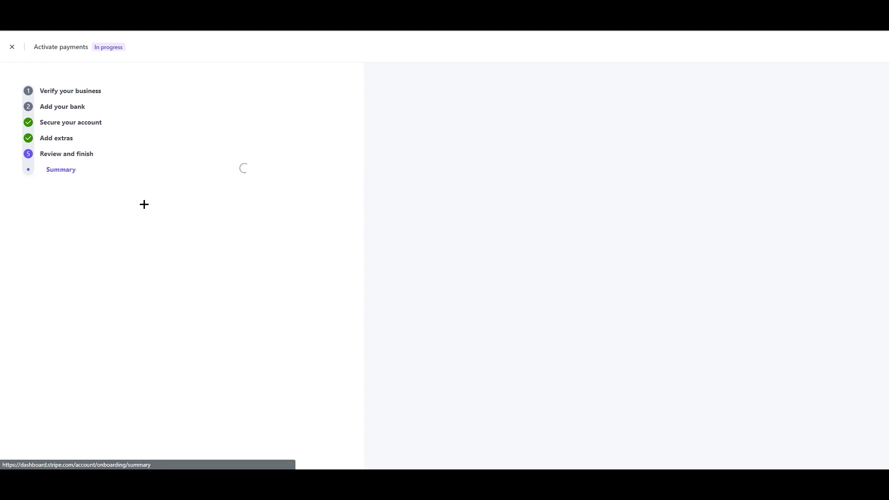
{"action": "left_click", "coordinate": [14, 47]}
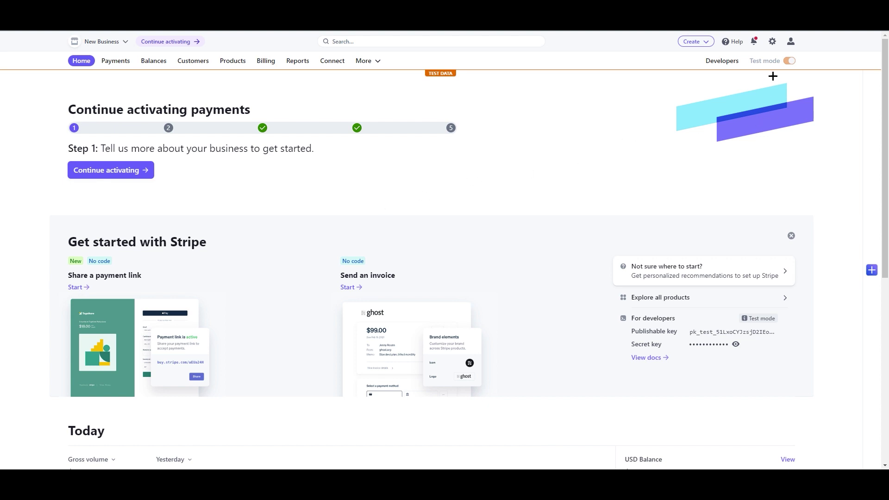
Step: Open the Premium plan product, examine its price and billing interval, and return to the product list
{"action": "mouse_move", "coordinate": [782, 66]}
{"action": "left_click", "coordinate": [232, 60]}
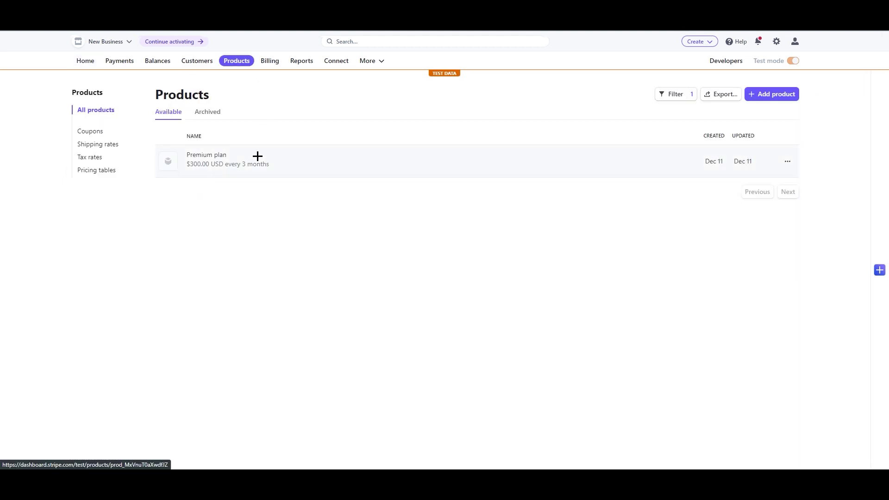
{"action": "left_click", "coordinate": [288, 164]}
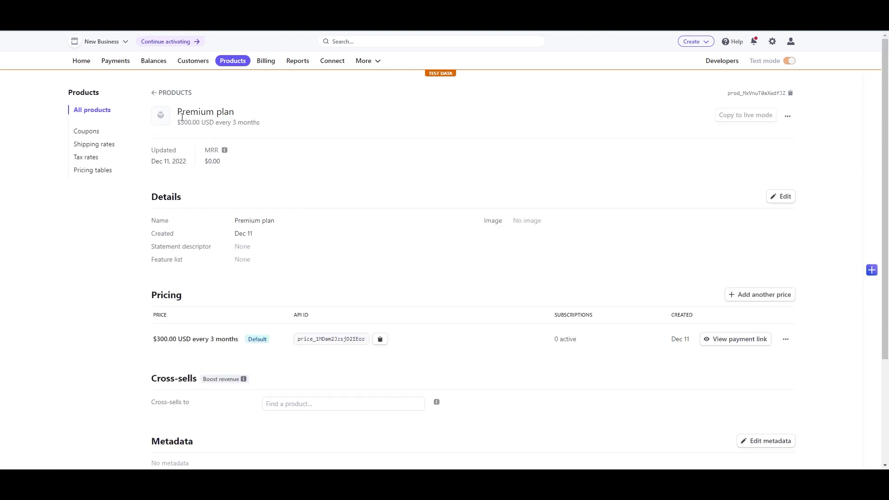
{"action": "left_click_drag", "start_coordinate": [232, 123], "coordinate": [276, 128]}
{"action": "left_click_drag", "start_coordinate": [180, 122], "coordinate": [200, 123]}
{"action": "left_click", "coordinate": [257, 130]}
{"action": "key", "text": "alt+Left"}
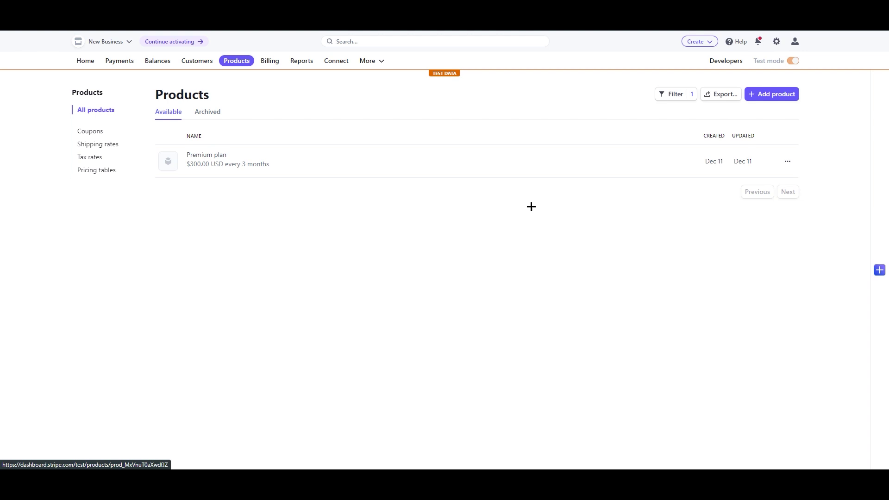
Step: Start adding a new product and expand the additional options of its product details
{"action": "left_click", "coordinate": [772, 95]}
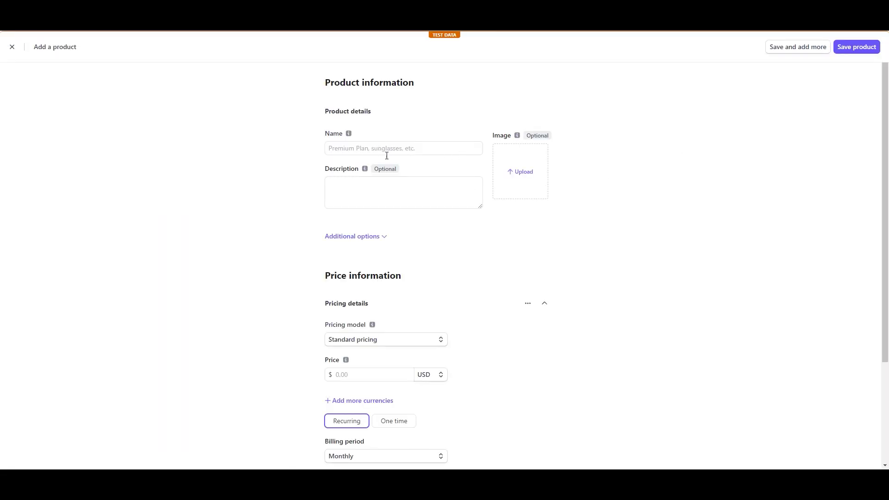
{"action": "left_click", "coordinate": [363, 237]}
{"action": "scroll", "coordinate": [395, 294], "scroll_direction": "down", "scroll_amount": 2}
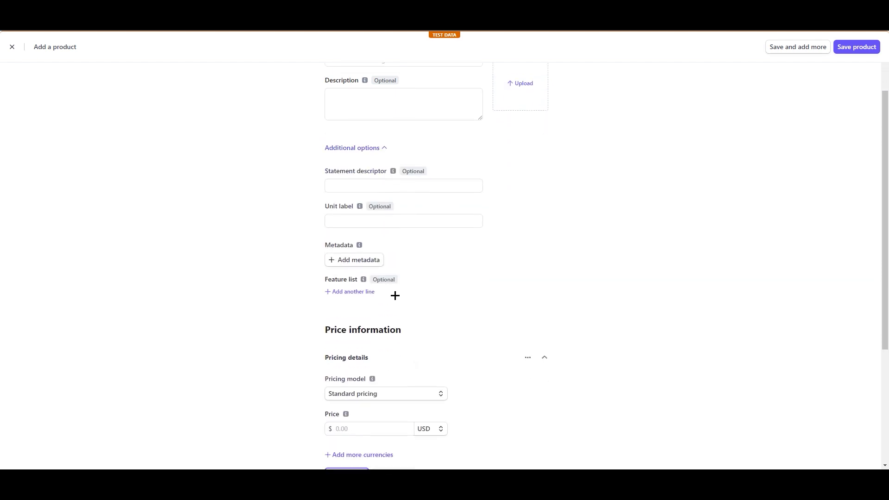
Step: Set the new product's pricing model to Package pricing
{"action": "scroll", "coordinate": [373, 328], "scroll_direction": "down", "scroll_amount": 1}
{"action": "left_click", "coordinate": [375, 343]}
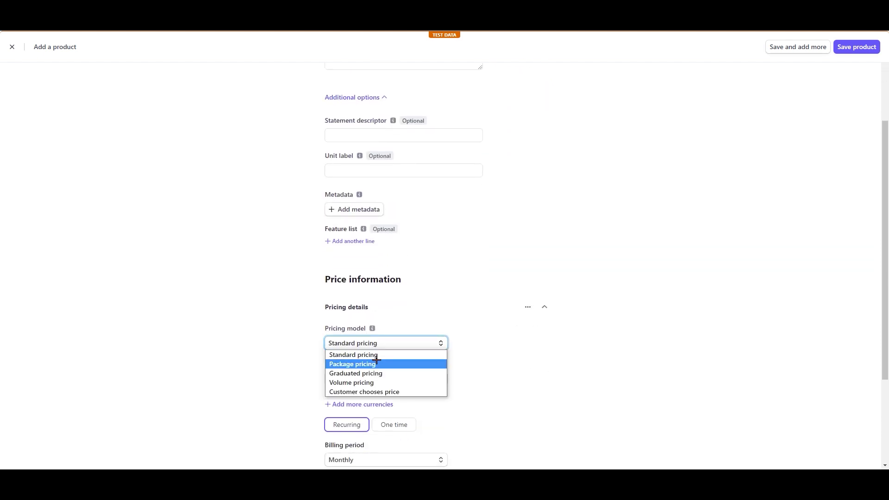
{"action": "left_click", "coordinate": [383, 363]}
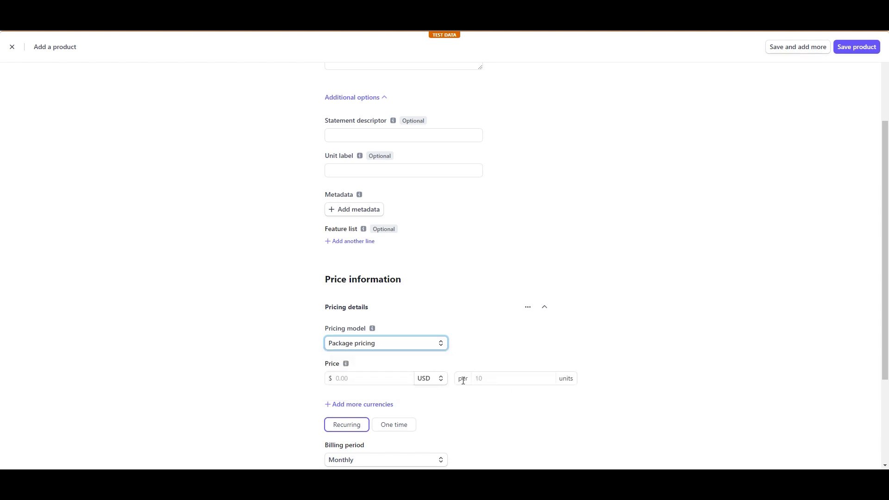
Step: Compare the One time and Recurring price types, keep Recurring with Monthly billing, and review the billing period choices and product form
{"action": "scroll", "coordinate": [463, 381], "scroll_direction": "down", "scroll_amount": 2}
{"action": "left_click", "coordinate": [392, 333]}
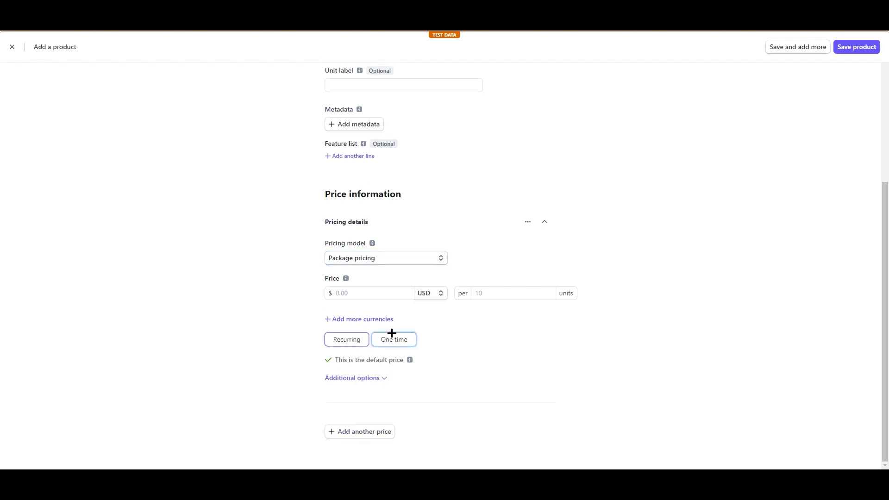
{"action": "left_click", "coordinate": [352, 339]}
{"action": "left_click", "coordinate": [386, 374]}
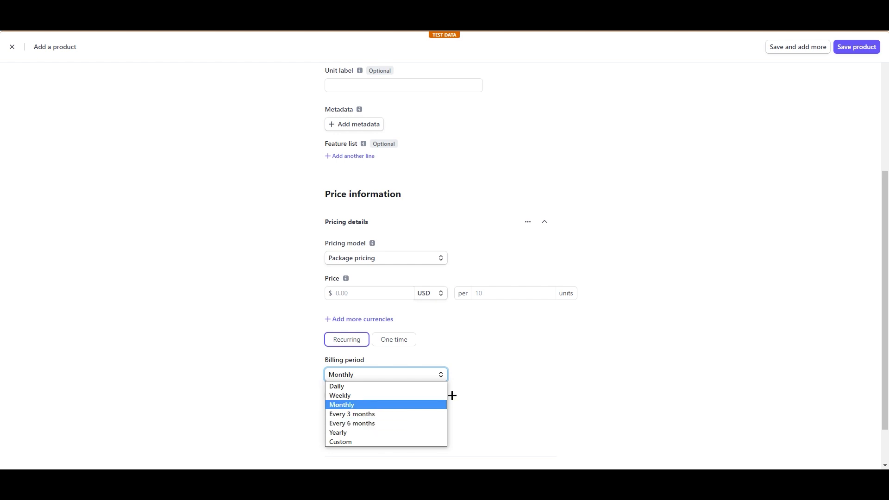
{"action": "scroll", "coordinate": [429, 272], "scroll_direction": "up", "scroll_amount": 4}
{"action": "scroll", "coordinate": [417, 292], "scroll_direction": "down", "scroll_amount": 5}
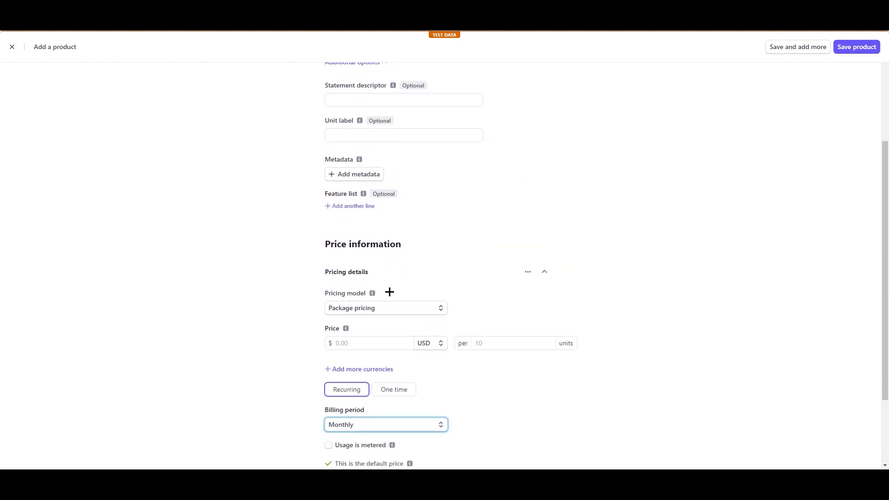
{"action": "scroll", "coordinate": [466, 293], "scroll_direction": "up", "scroll_amount": 6}
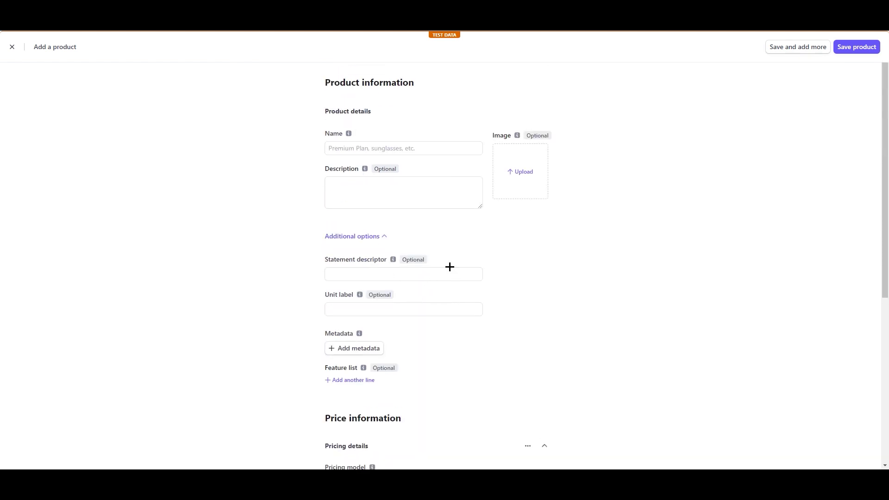
Step: Review the new product's package price, unit quantity and billing fields, and close the form without saving
{"action": "scroll", "coordinate": [440, 313], "scroll_direction": "down", "scroll_amount": 4}
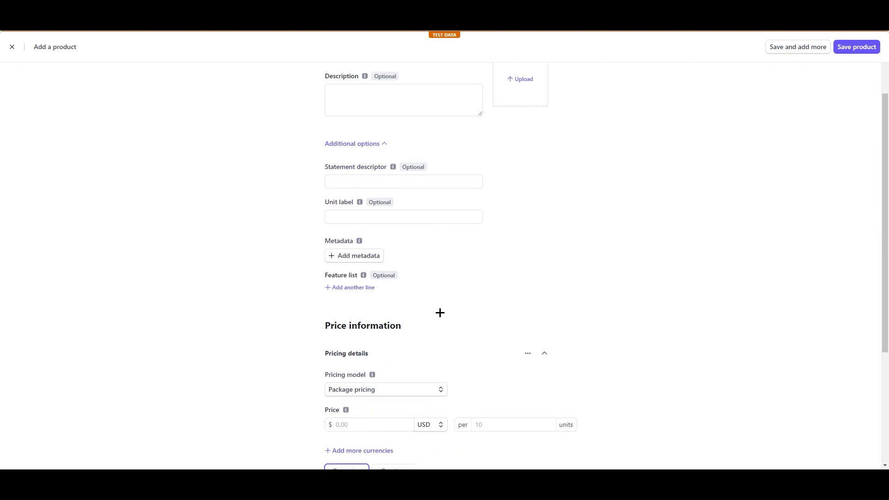
{"action": "left_click", "coordinate": [409, 326]}
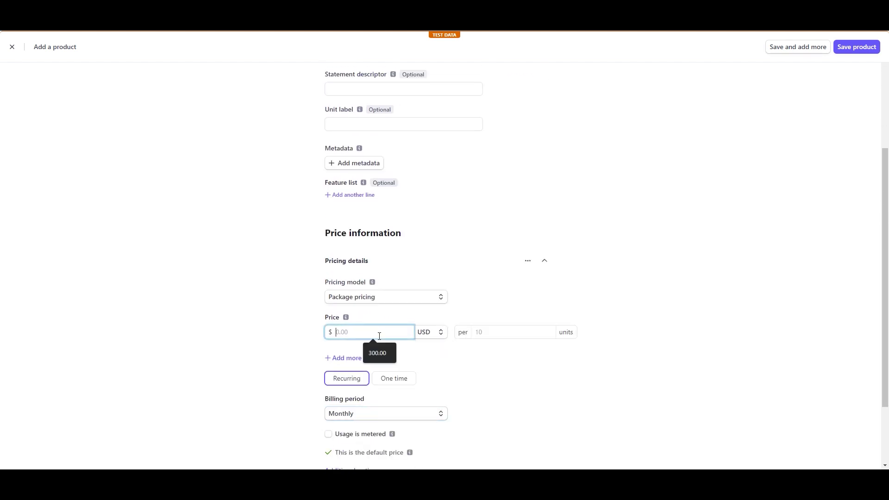
{"action": "left_click", "coordinate": [492, 331]}
{"action": "scroll", "coordinate": [472, 379], "scroll_direction": "down", "scroll_amount": 2}
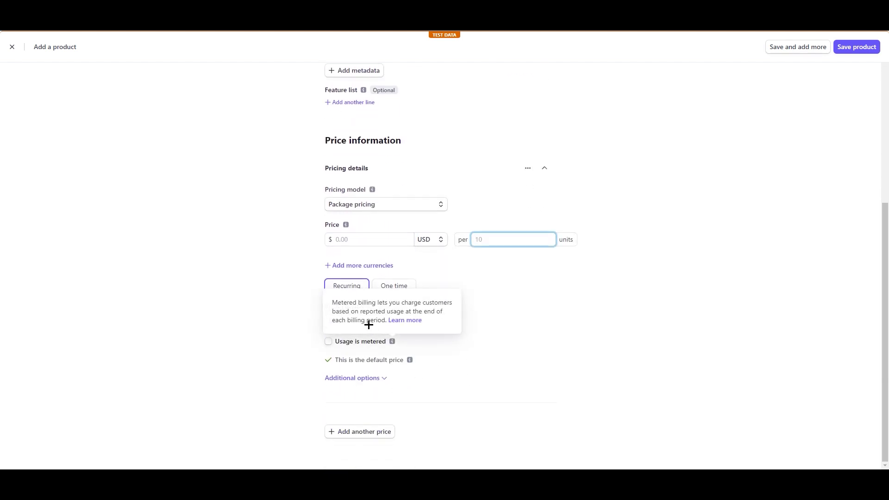
{"action": "left_click", "coordinate": [303, 322]}
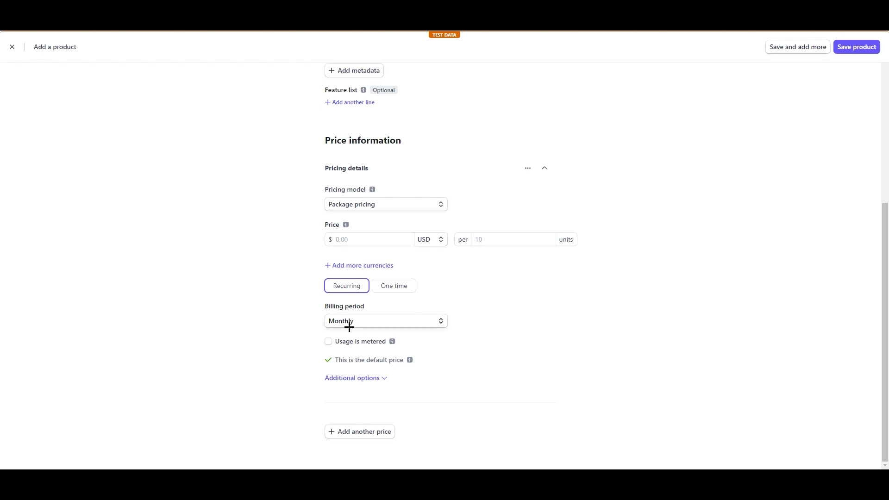
{"action": "scroll", "coordinate": [351, 341], "scroll_direction": "up", "scroll_amount": 6}
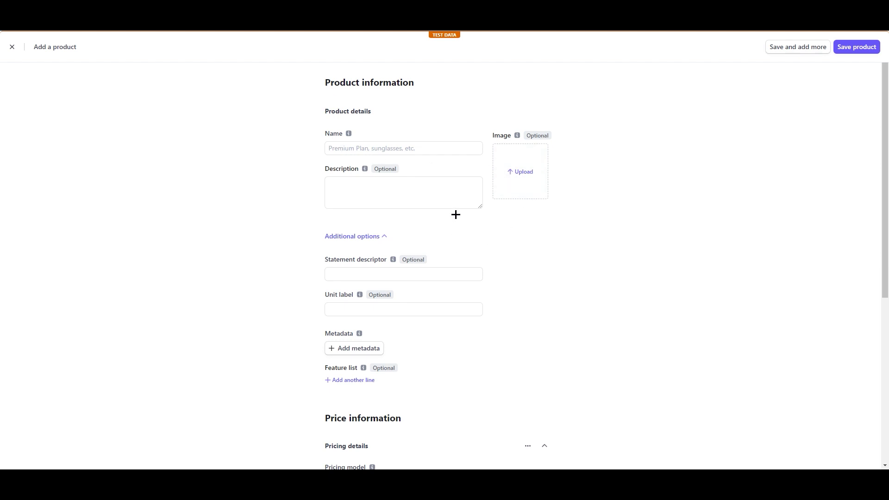
{"action": "scroll", "coordinate": [616, 320], "scroll_direction": "down", "scroll_amount": 6}
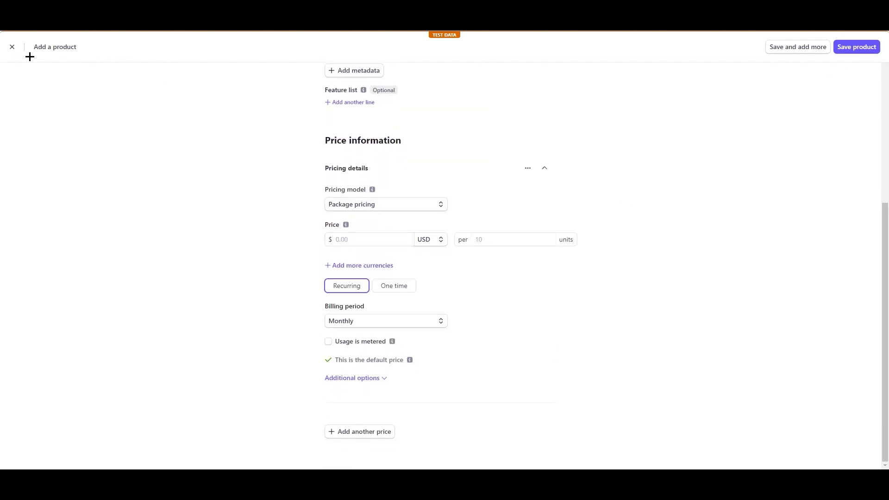
{"action": "left_click", "coordinate": [12, 46]}
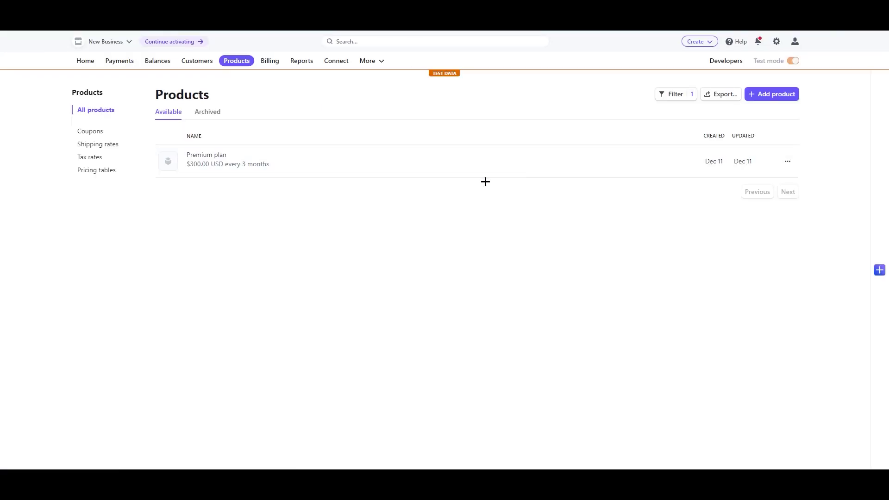
Step: Open the payment link of the Premium plan product from its pricing details and copy the link
{"action": "left_click", "coordinate": [391, 166]}
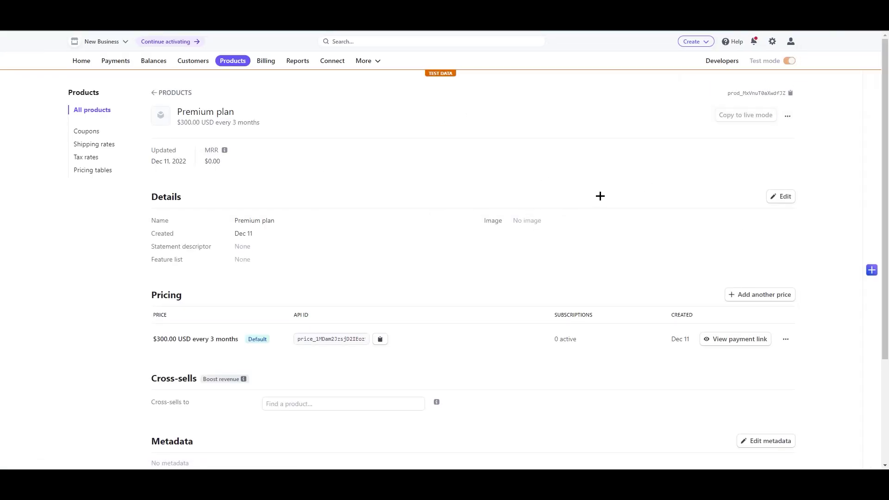
{"action": "scroll", "coordinate": [600, 196], "scroll_direction": "down", "scroll_amount": 2}
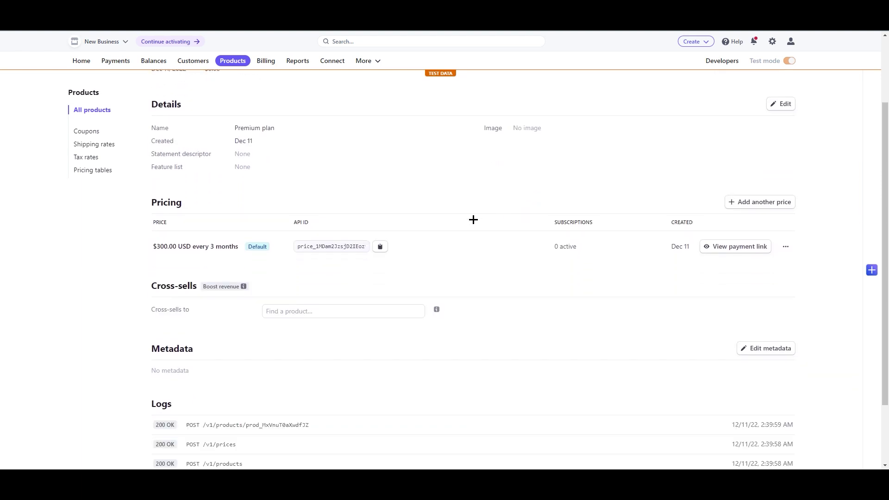
{"action": "scroll", "coordinate": [463, 218], "scroll_direction": "down", "scroll_amount": 2}
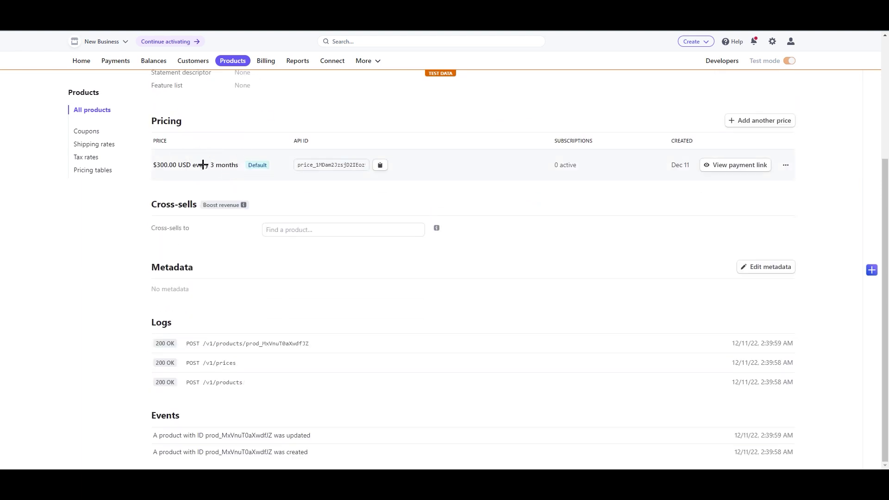
{"action": "left_click", "coordinate": [744, 166]}
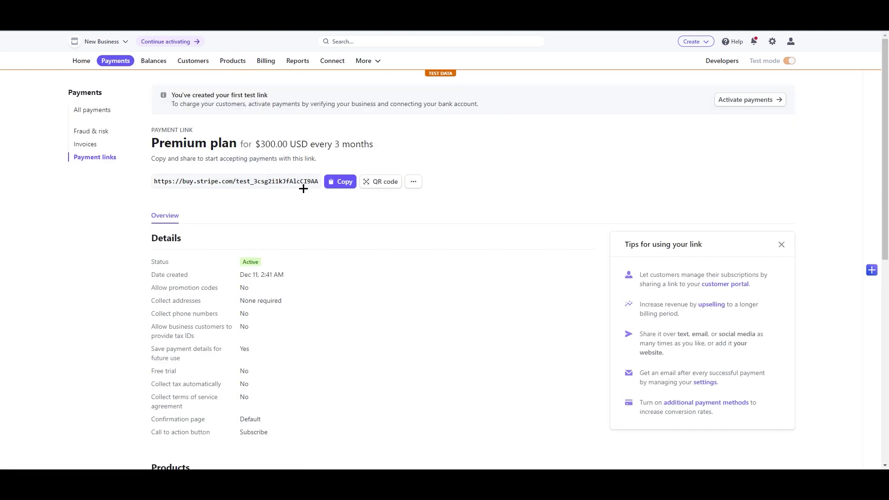
{"action": "left_click", "coordinate": [337, 185]}
Step: Open the listed customer's record and check the options available for the customer's payment
{"action": "left_click", "coordinate": [188, 63]}
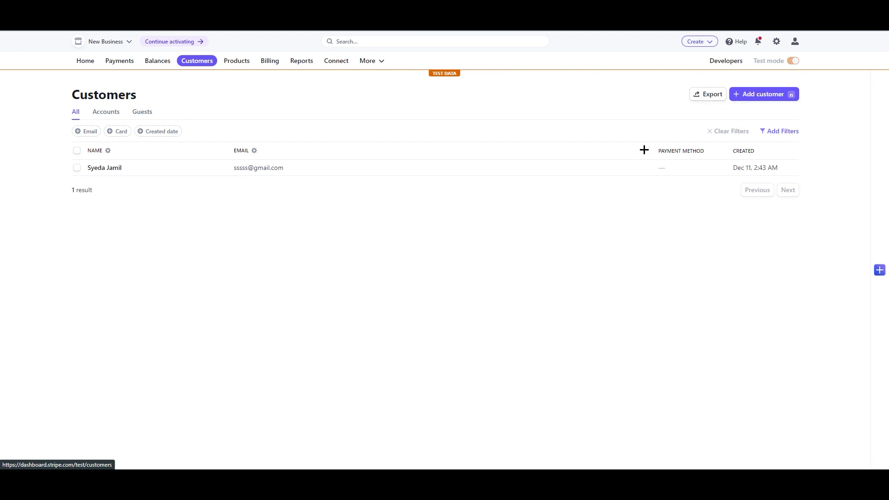
{"action": "left_click", "coordinate": [316, 170]}
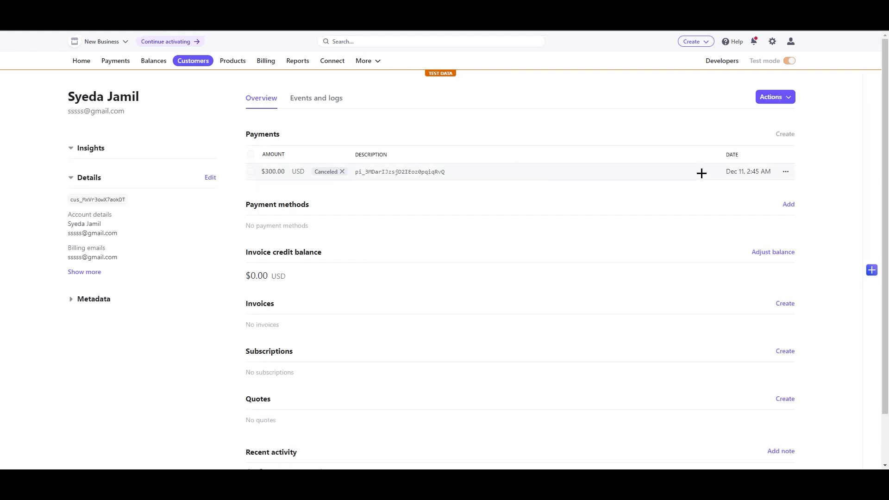
{"action": "left_click", "coordinate": [785, 171]}
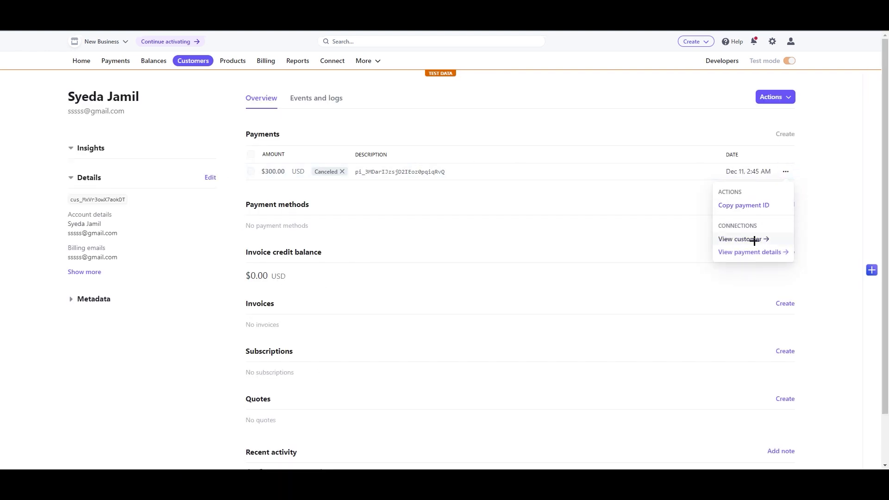
{"action": "left_click", "coordinate": [443, 181]}
Step: Examine the timeline, details and activity of the customer's payment and return to the customer's record
{"action": "left_click", "coordinate": [340, 170]}
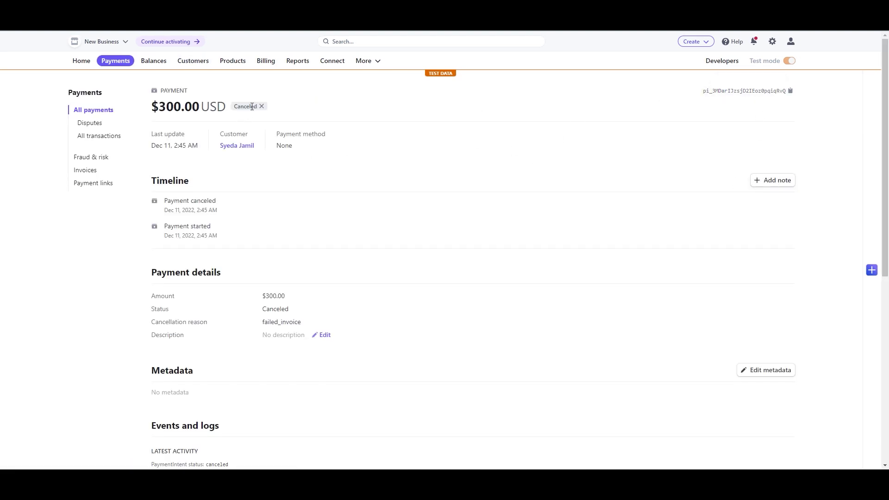
{"action": "scroll", "coordinate": [293, 152], "scroll_direction": "down", "scroll_amount": 6}
{"action": "scroll", "coordinate": [280, 179], "scroll_direction": "up", "scroll_amount": 5}
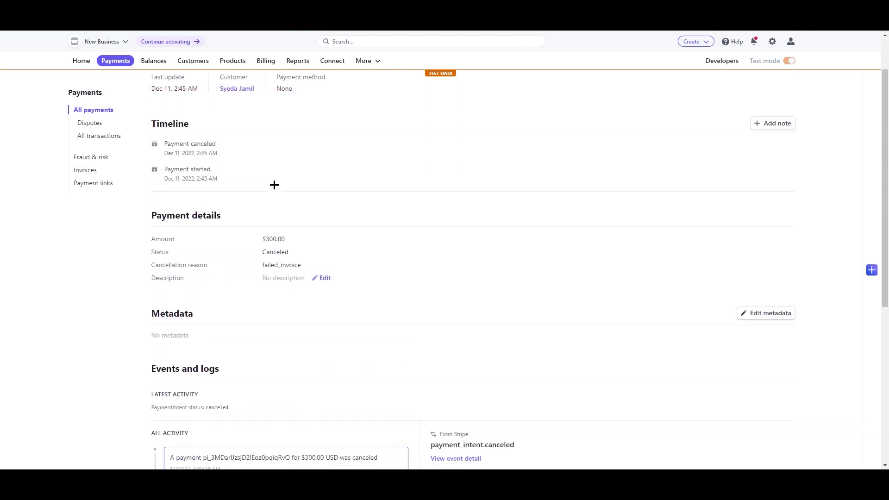
{"action": "scroll", "coordinate": [274, 185], "scroll_direction": "up", "scroll_amount": 2}
{"action": "key", "text": "alt+Left"}
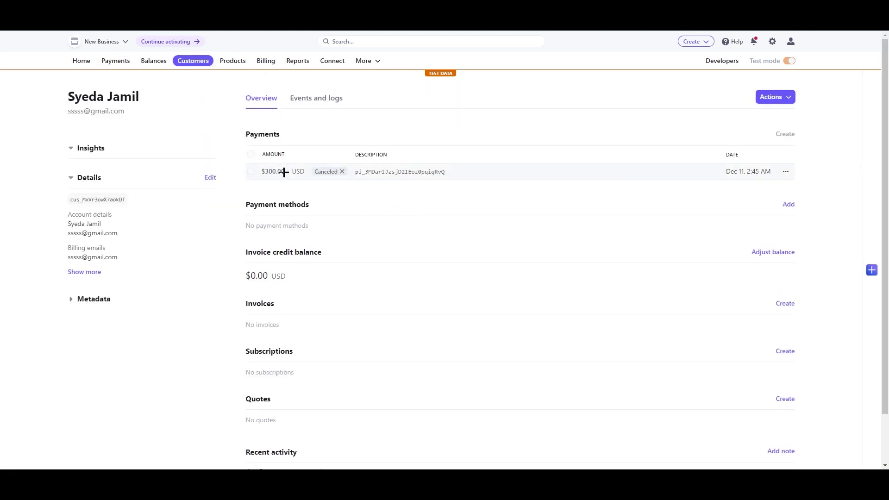
Step: Draft a test subscription to the Premium plan, review its schedule and payment settings, and close it without starting the subscription
{"action": "scroll", "coordinate": [324, 255], "scroll_direction": "down", "scroll_amount": 1}
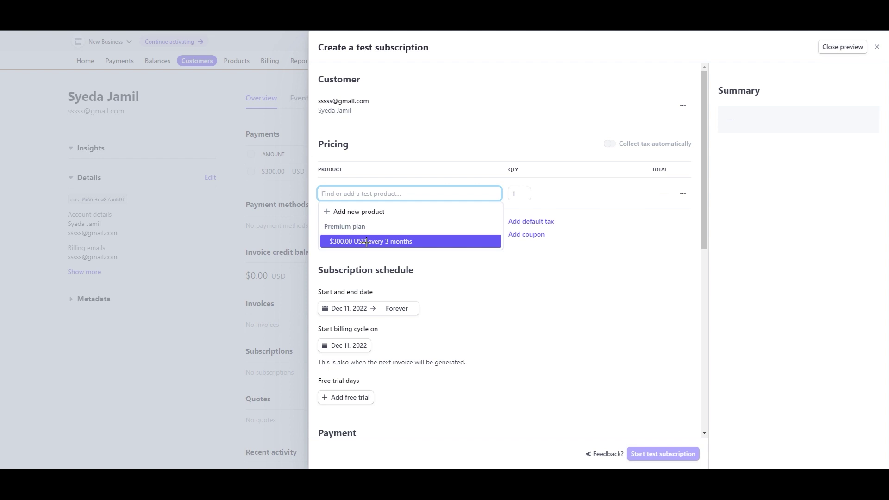
{"action": "left_click", "coordinate": [366, 241]}
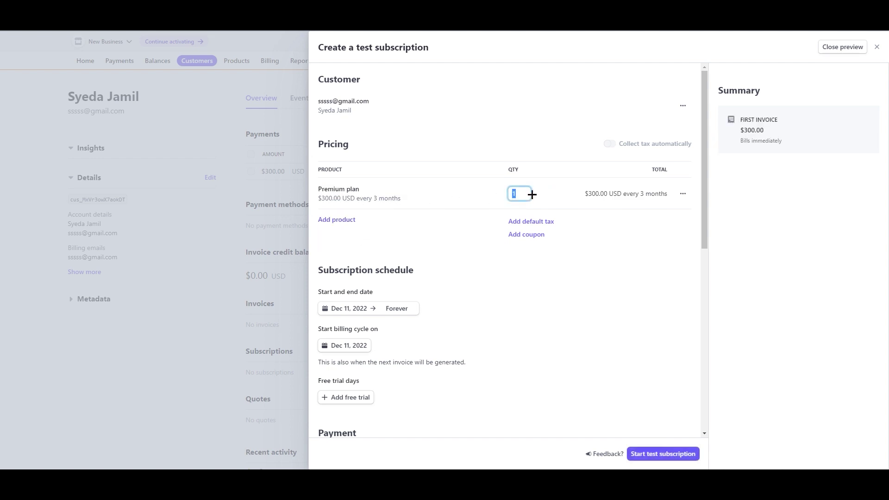
{"action": "scroll", "coordinate": [347, 306], "scroll_direction": "down", "scroll_amount": 1}
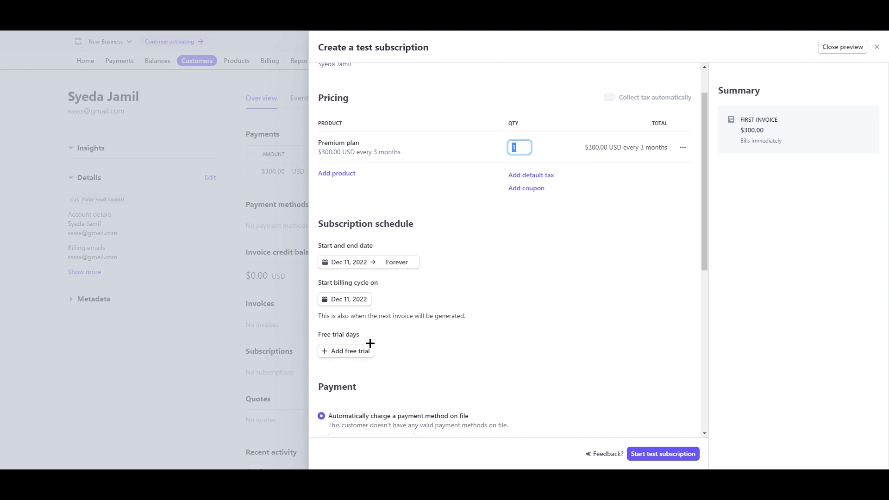
{"action": "scroll", "coordinate": [446, 313], "scroll_direction": "down", "scroll_amount": 2}
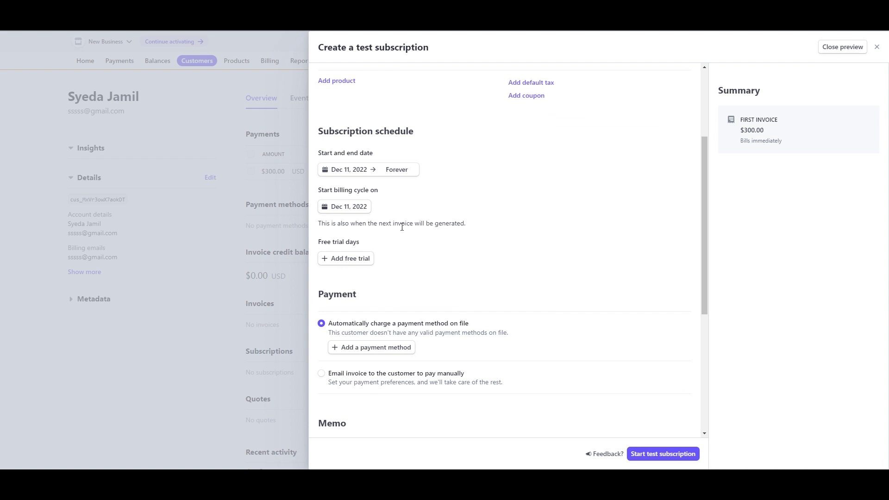
{"action": "scroll", "coordinate": [396, 229], "scroll_direction": "up", "scroll_amount": 3}
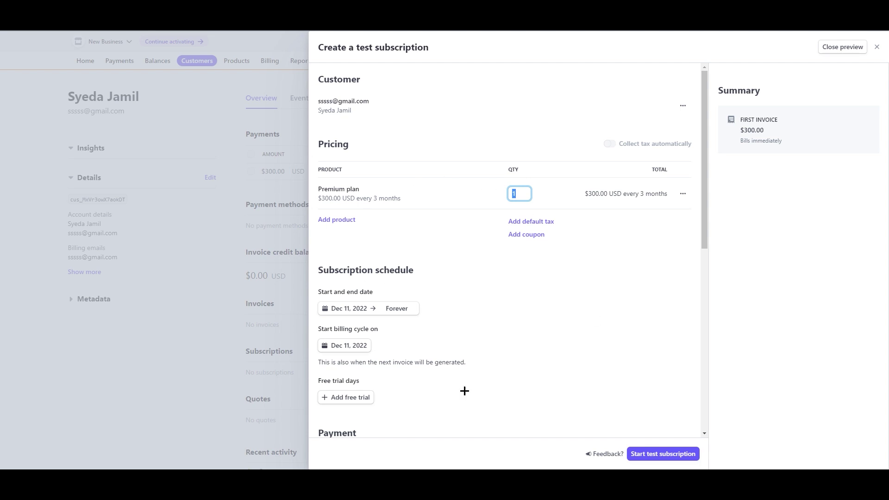
{"action": "scroll", "coordinate": [535, 301], "scroll_direction": "down", "scroll_amount": 2}
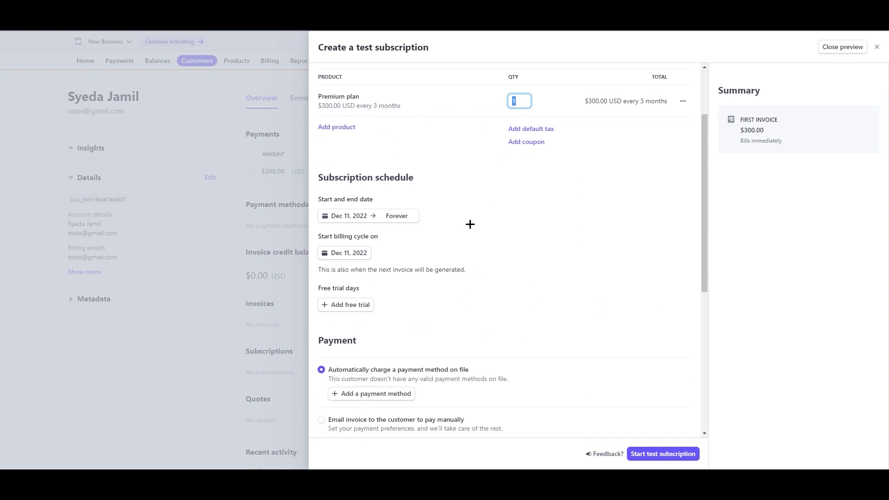
{"action": "scroll", "coordinate": [481, 218], "scroll_direction": "down", "scroll_amount": 3}
{"action": "scroll", "coordinate": [514, 176], "scroll_direction": "up", "scroll_amount": 3}
{"action": "scroll", "coordinate": [500, 185], "scroll_direction": "down", "scroll_amount": 2}
{"action": "scroll", "coordinate": [350, 163], "scroll_direction": "up", "scroll_amount": 4}
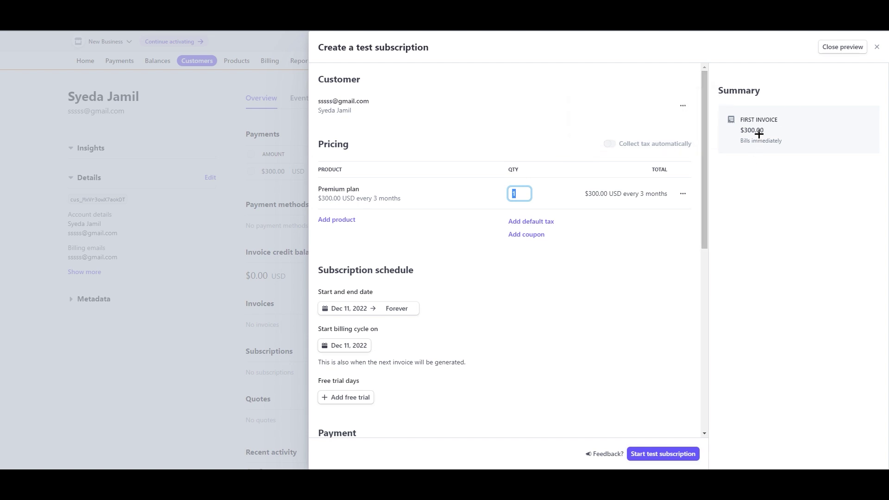
{"action": "left_click", "coordinate": [876, 47]}
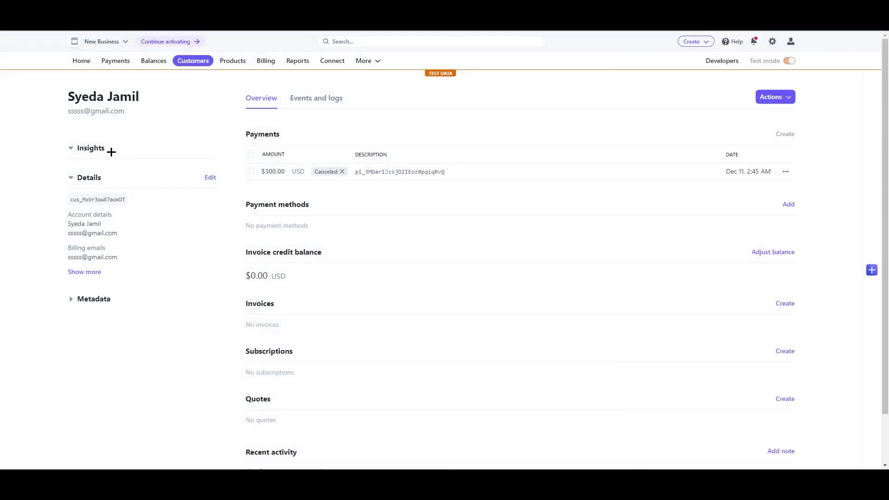
{"action": "left_click_drag", "start_coordinate": [66, 112], "coordinate": [160, 112]}
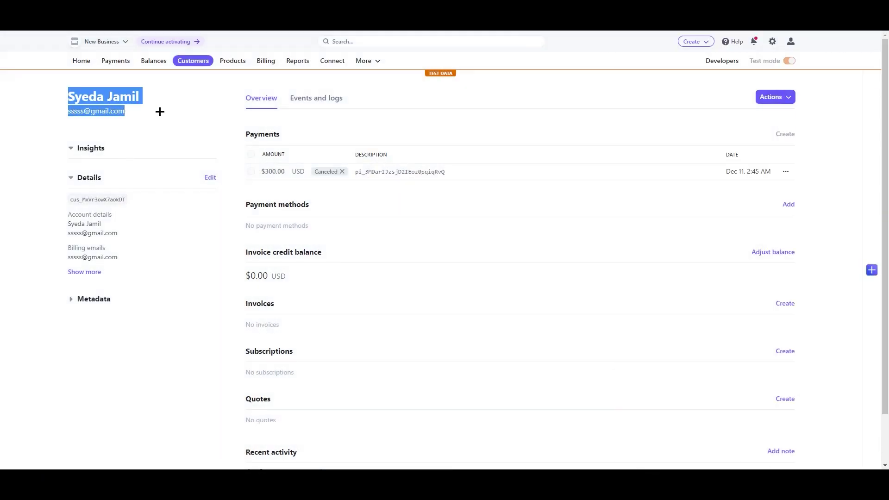
{"action": "left_click", "coordinate": [217, 107]}
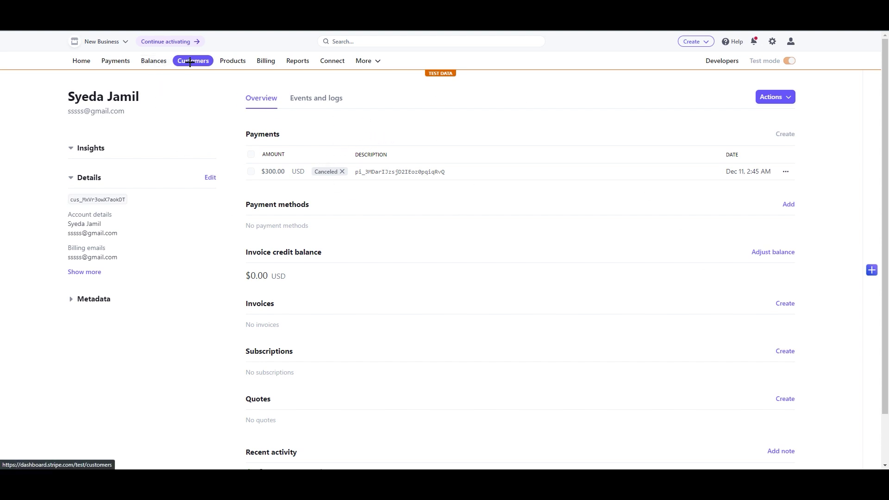
Step: Examine the ways to offer subscriptions in Billing, check the product list, and return to the Billing overview
{"action": "left_click", "coordinate": [265, 62]}
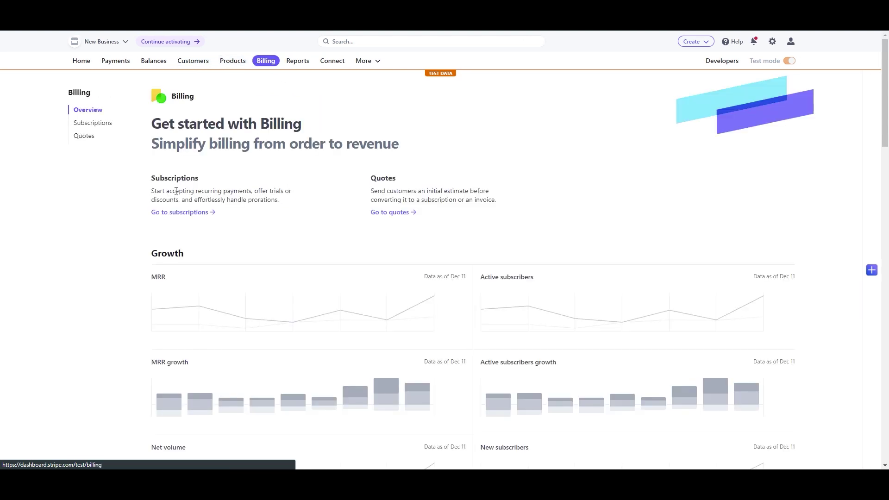
{"action": "left_click", "coordinate": [100, 123]}
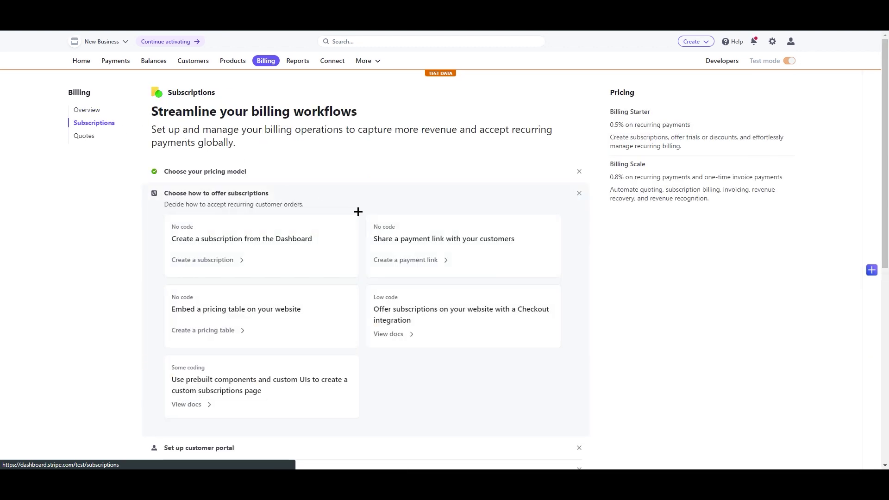
{"action": "scroll", "coordinate": [268, 292], "scroll_direction": "down", "scroll_amount": 6}
{"action": "scroll", "coordinate": [285, 298], "scroll_direction": "up", "scroll_amount": 2}
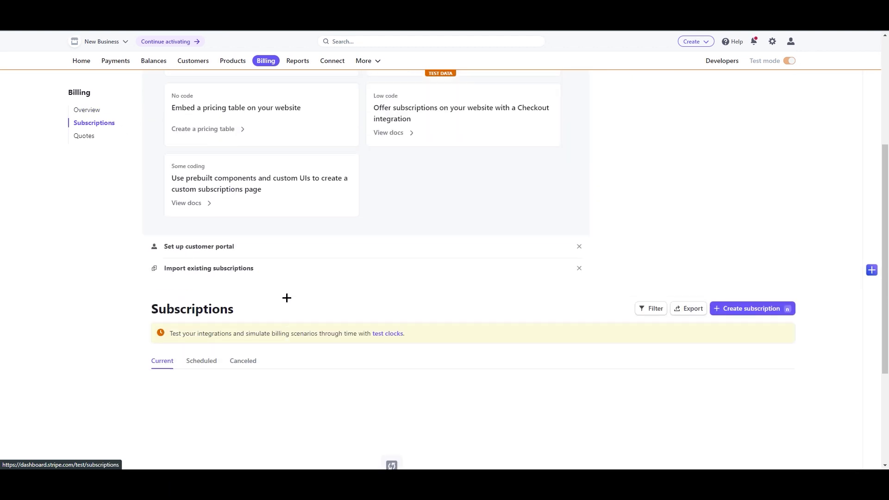
{"action": "scroll", "coordinate": [286, 298], "scroll_direction": "up", "scroll_amount": 5}
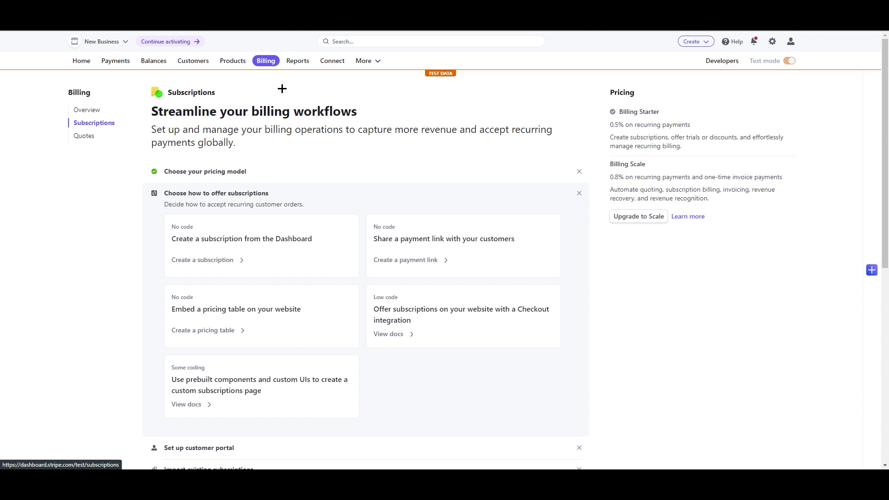
{"action": "left_click", "coordinate": [228, 63]}
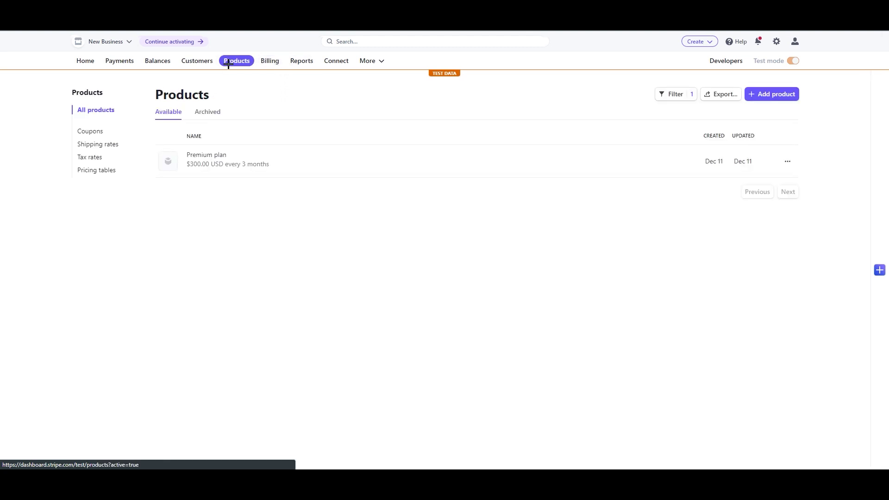
{"action": "left_click", "coordinate": [273, 62]}
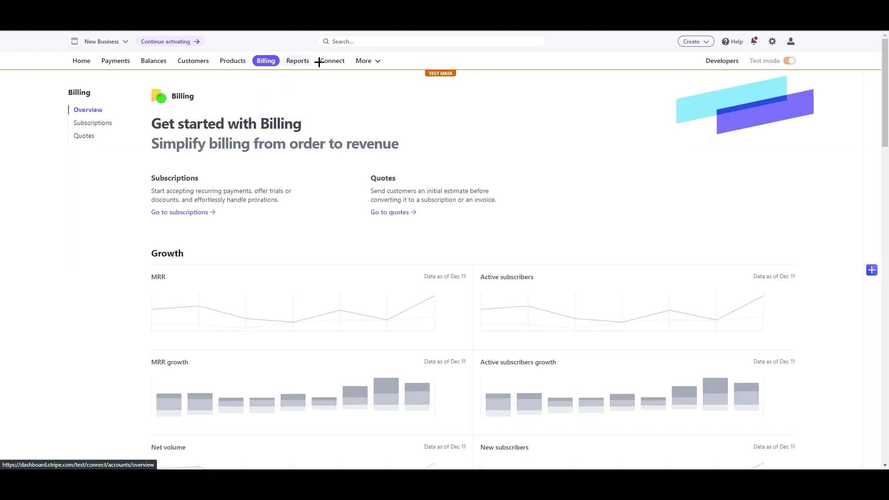
Step: Look over the Reports overview and the list of further Stripe products and features
{"action": "left_click", "coordinate": [305, 61]}
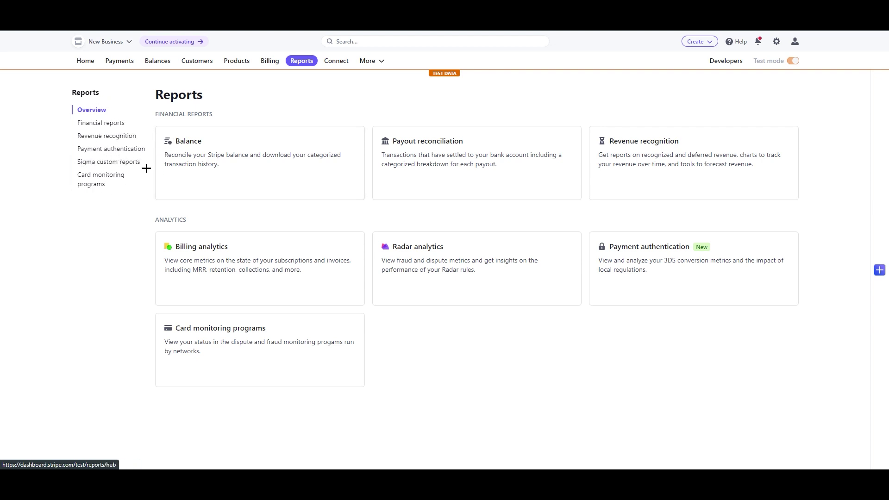
{"action": "left_click", "coordinate": [365, 61]}
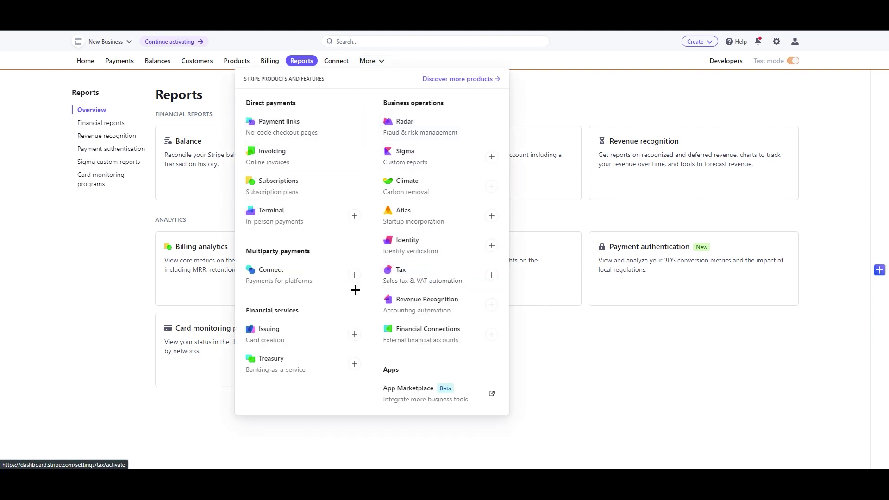
{"action": "left_click", "coordinate": [100, 233]}
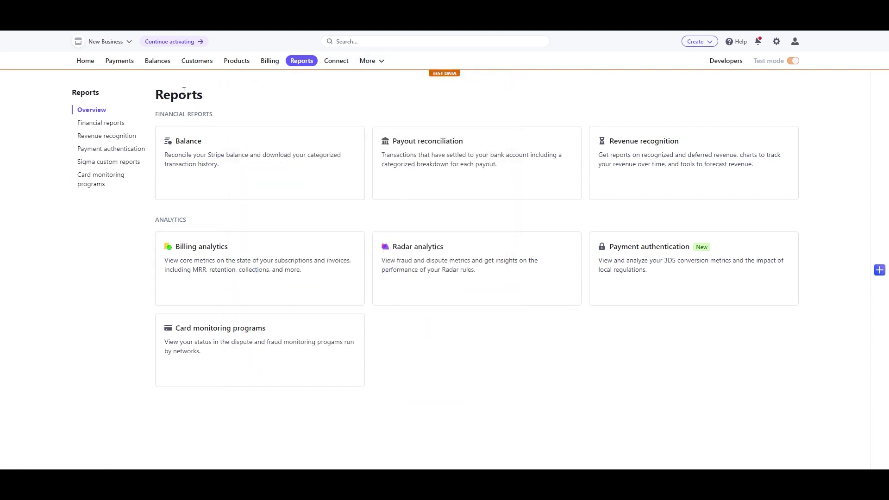
Step: View the list of all payments and return to the home dashboard
{"action": "left_click", "coordinate": [124, 61]}
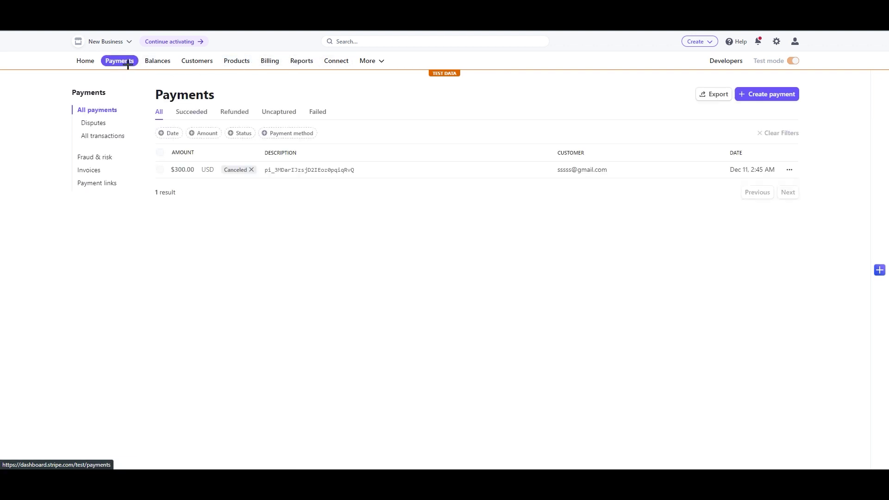
{"action": "left_click", "coordinate": [86, 61]}
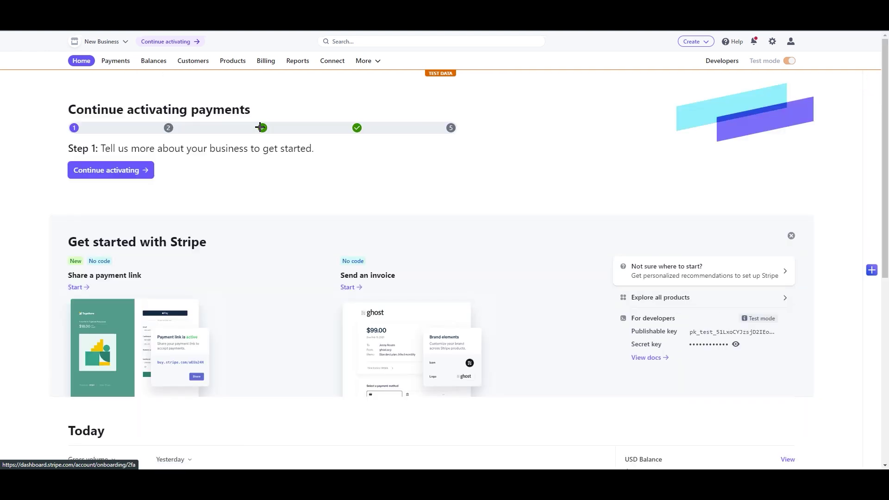